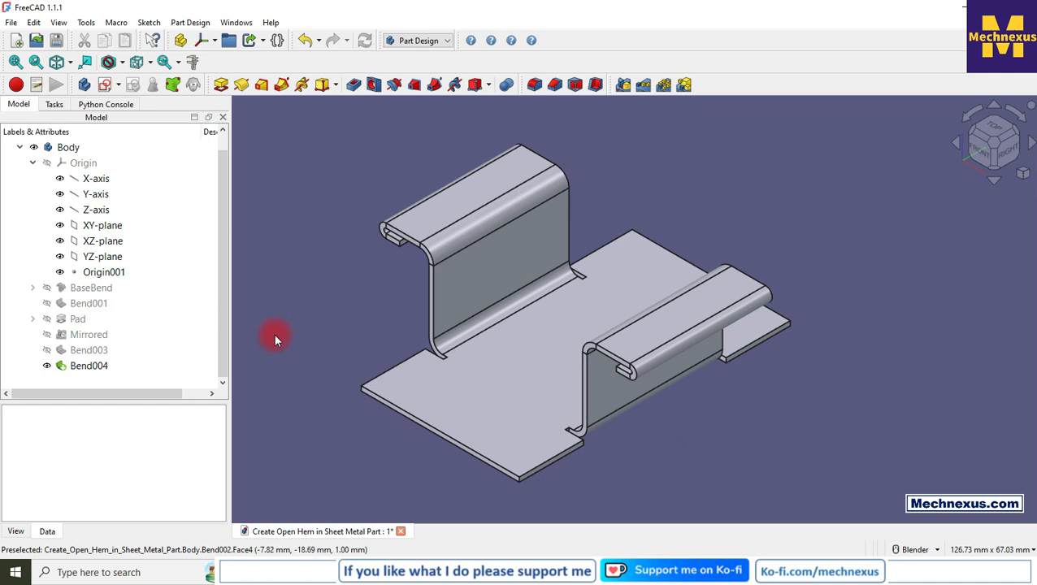
Examine the finished sheet metal part with its open hems from several angles and zoom levels.
{"action": "middle_click_drag", "start_coordinate": [329, 321], "coordinate": [356, 270]}
{"action": "scroll", "coordinate": [752, 244], "scroll_direction": "down", "scroll_amount": 4}
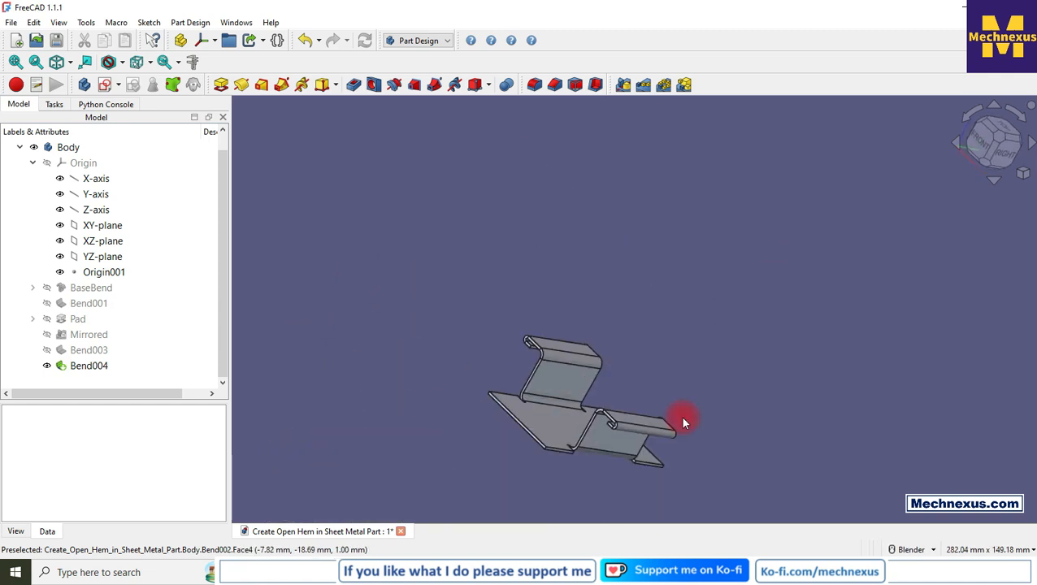
{"action": "scroll", "coordinate": [603, 479], "scroll_direction": "up", "scroll_amount": 4}
{"action": "scroll", "coordinate": [610, 355], "scroll_direction": "up", "scroll_amount": 1}
{"action": "scroll", "coordinate": [617, 362], "scroll_direction": "up", "scroll_amount": 2}
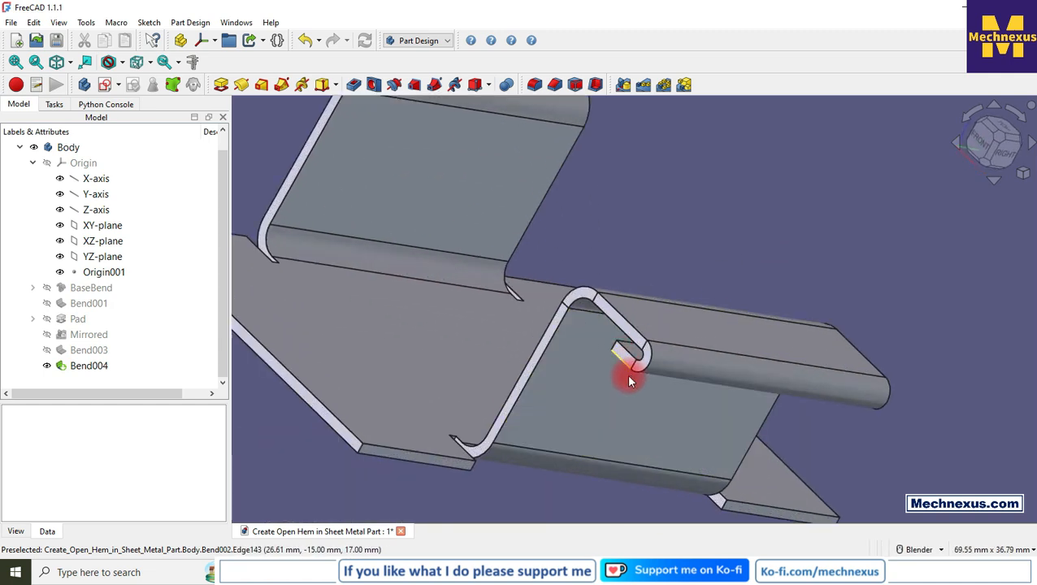
{"action": "scroll", "coordinate": [620, 363], "scroll_direction": "down", "scroll_amount": 2}
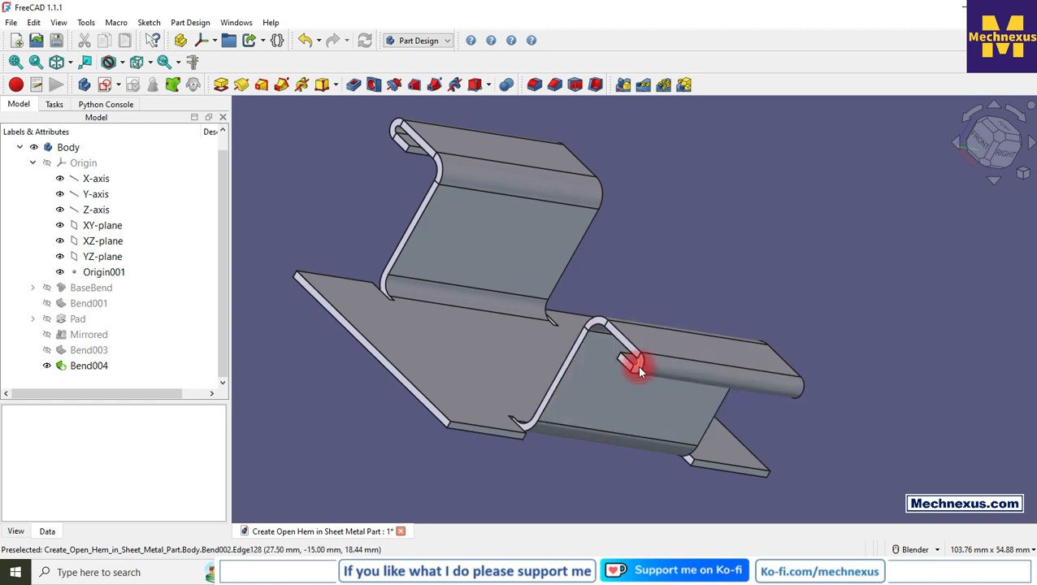
{"action": "scroll", "coordinate": [486, 350], "scroll_direction": "down", "scroll_amount": 1}
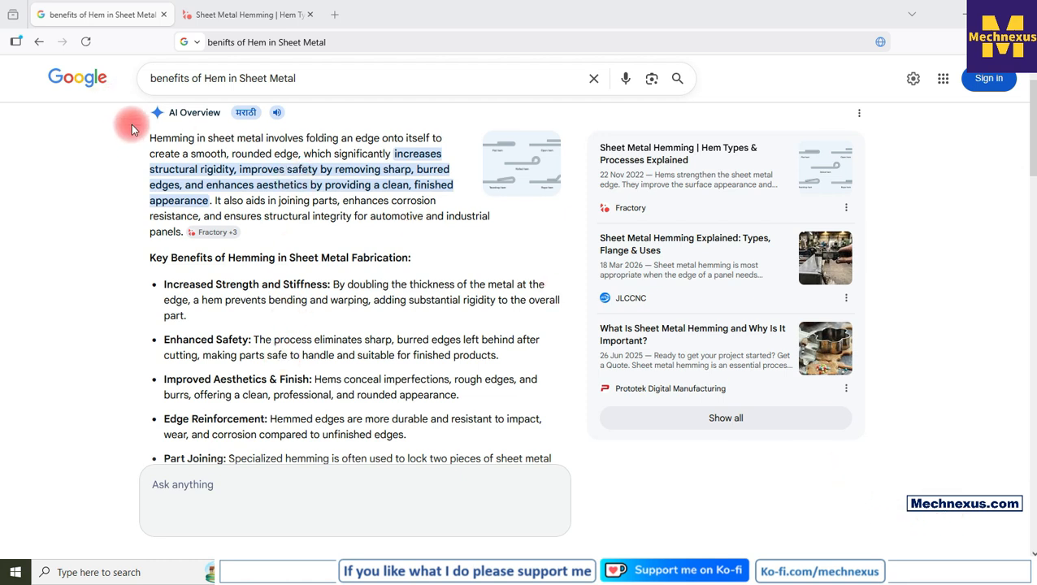
Read about the benefits of hemming and the different hem types in sheet metal.
{"action": "mouse_move", "coordinate": [130, 125]}
{"action": "left_mouse_down"}
{"action": "mouse_move", "coordinate": [341, 233]}
{"action": "mouse_move", "coordinate": [488, 238]}
{"action": "left_mouse_up"}
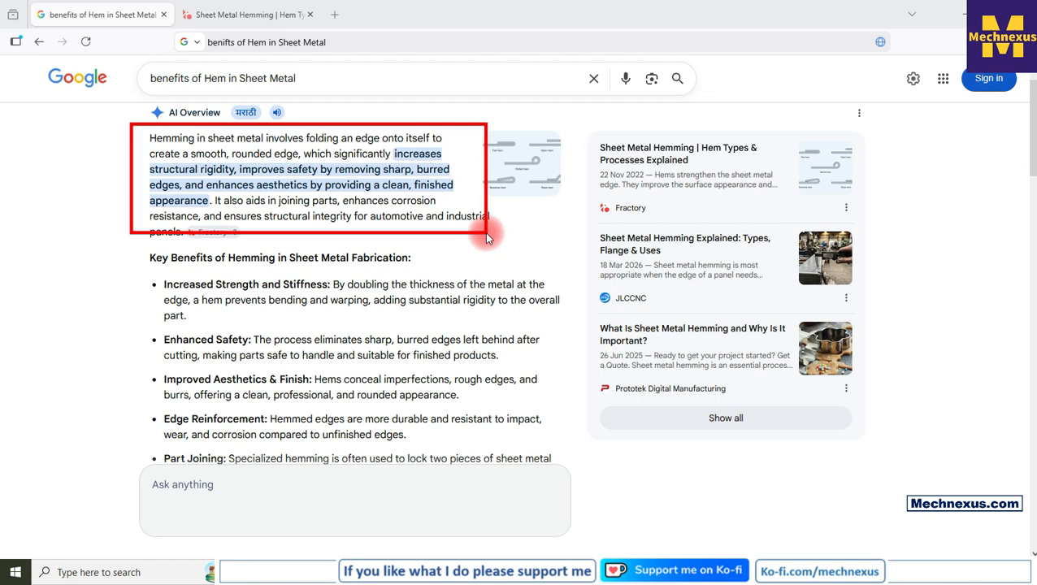
{"action": "left_click_drag", "start_coordinate": [488, 238], "coordinate": [489, 239]}
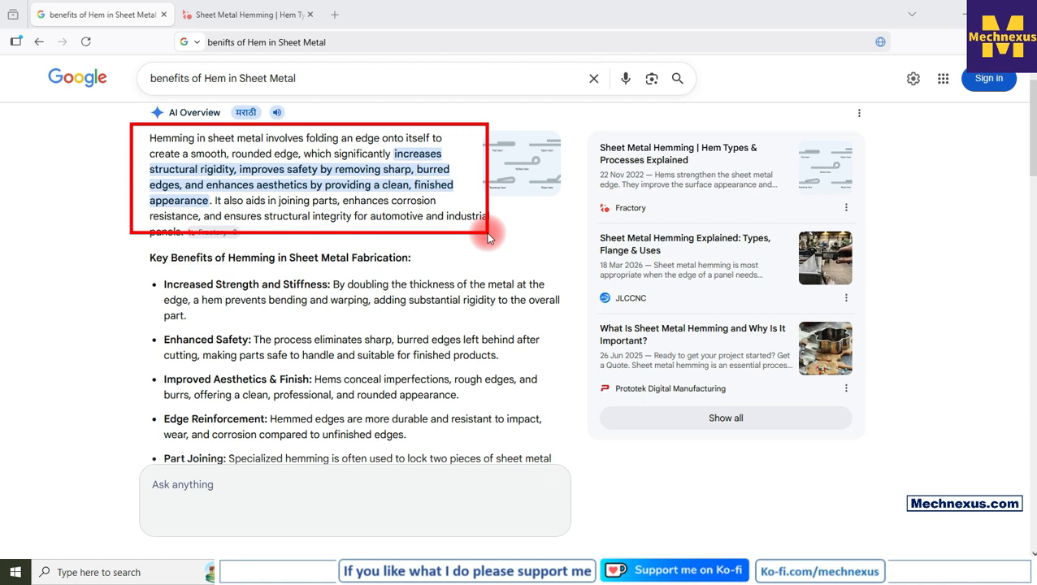
{"action": "left_click_drag", "start_coordinate": [489, 236], "coordinate": [500, 234]}
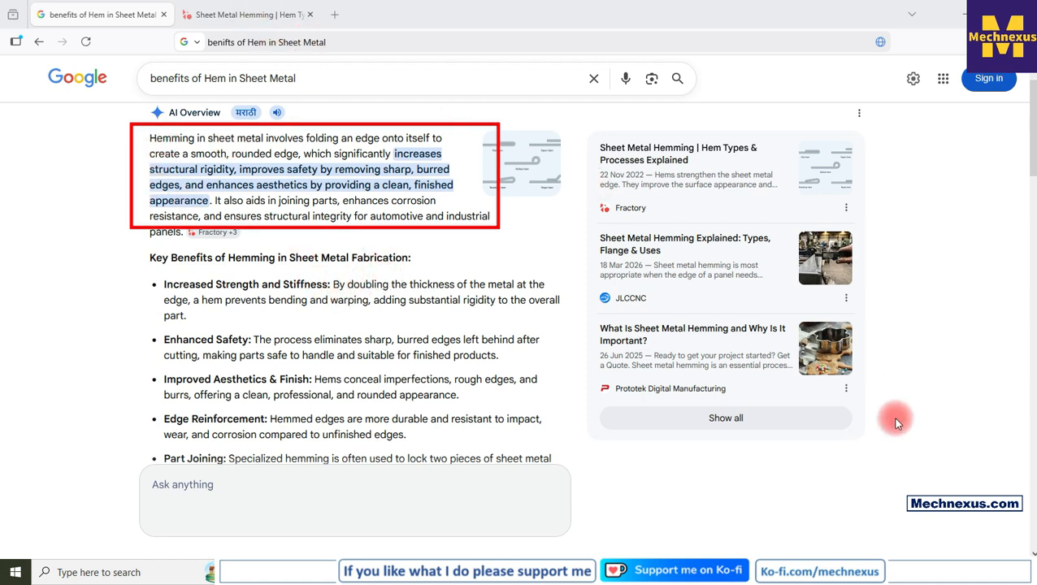
{"action": "left_click", "coordinate": [220, 15]}
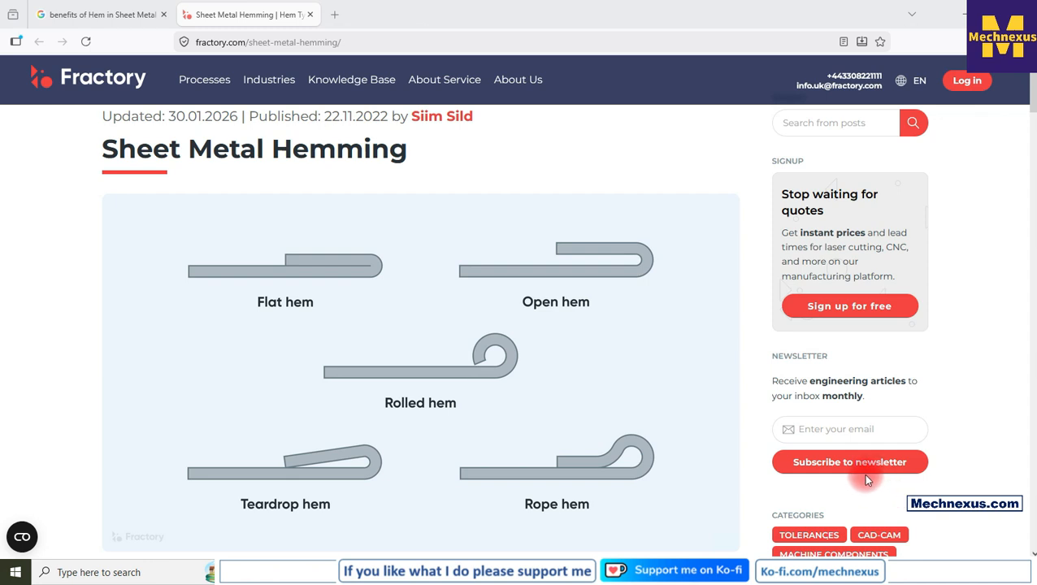
{"action": "mouse_move", "coordinate": [419, 205]}
{"action": "left_mouse_down"}
{"action": "mouse_move", "coordinate": [464, 244]}
{"action": "mouse_move", "coordinate": [684, 321]}
{"action": "left_mouse_up"}
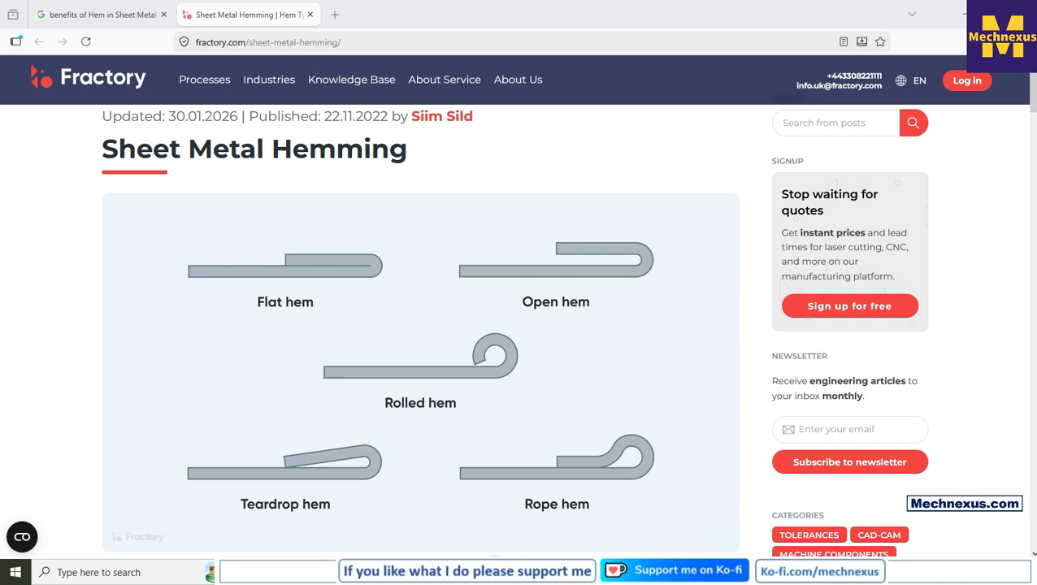
{"action": "left_click", "coordinate": [495, 572]}
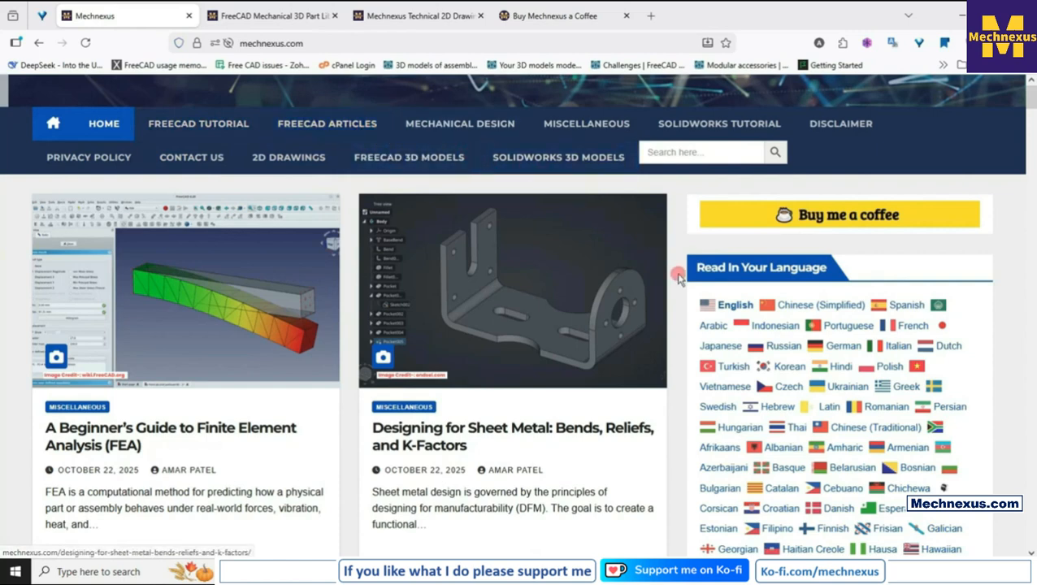
Browse the Mechnexus website's articles, FreeCAD 3D part library and 2D drawings pages.
{"action": "scroll", "coordinate": [679, 277], "scroll_direction": "down", "scroll_amount": 3}
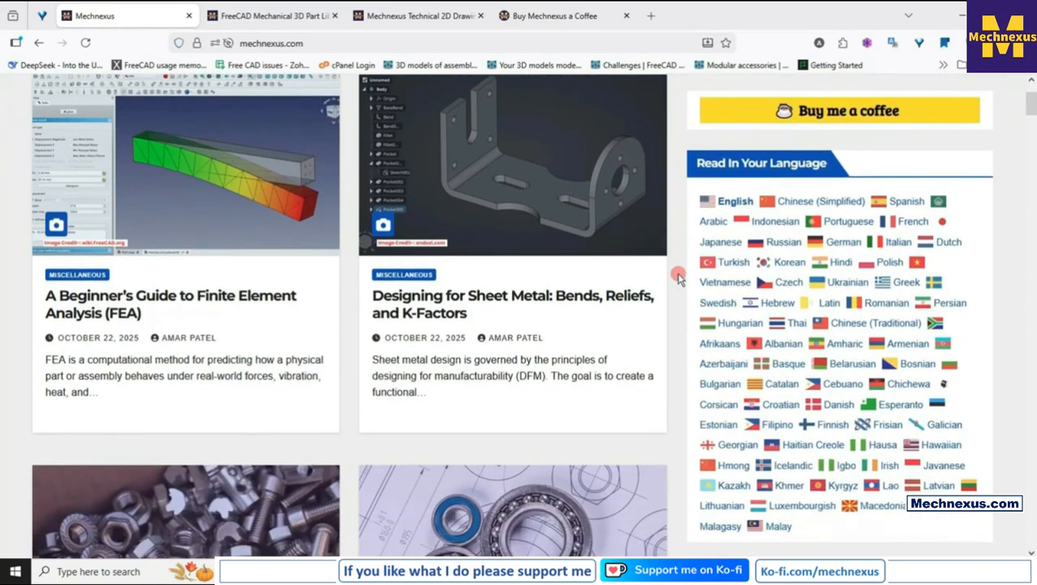
{"action": "scroll", "coordinate": [680, 277], "scroll_direction": "down", "scroll_amount": 10}
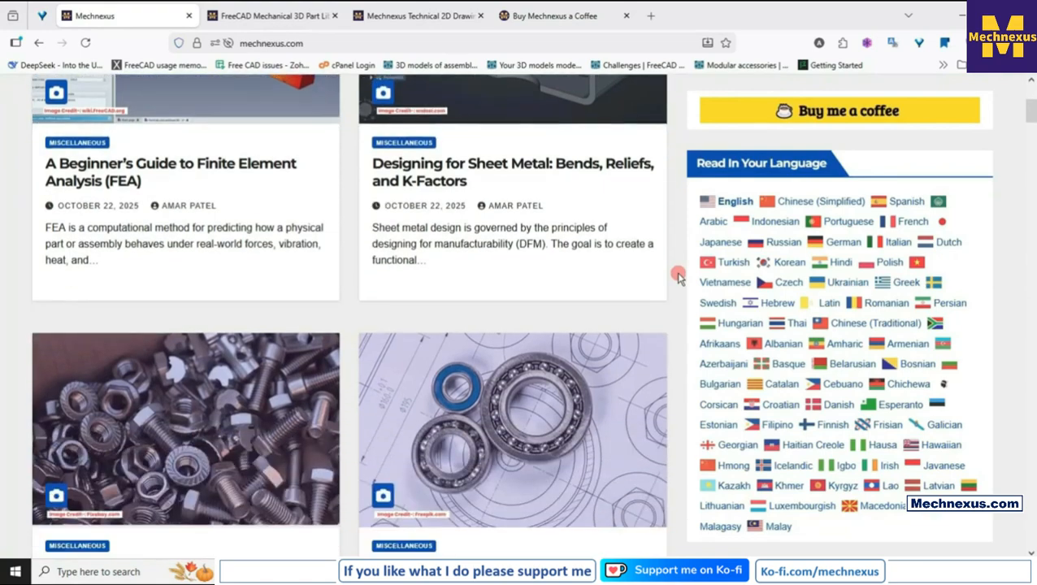
{"action": "scroll", "coordinate": [680, 277], "scroll_direction": "down", "scroll_amount": 4}
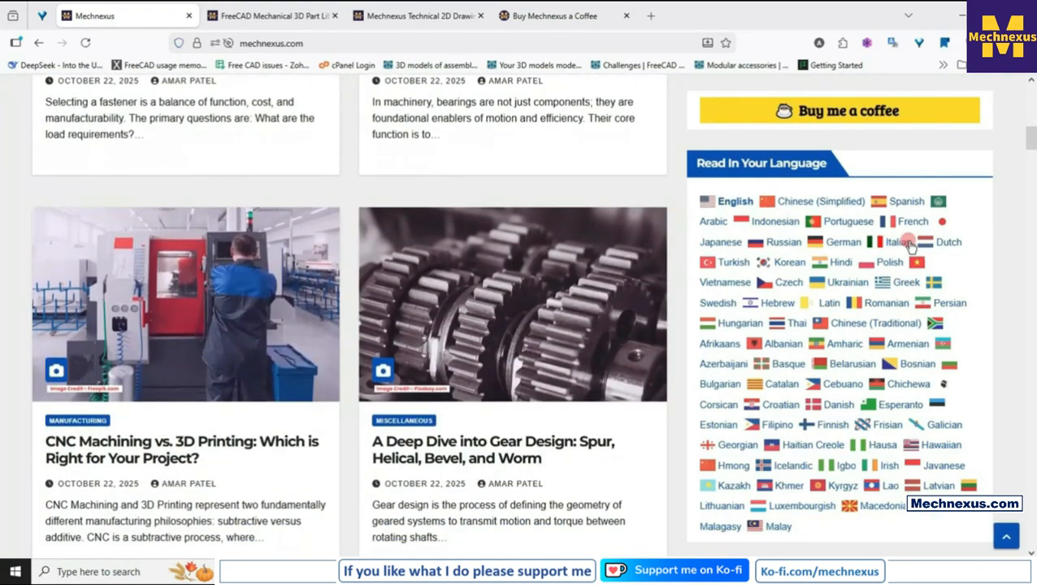
{"action": "left_click", "coordinate": [1006, 535]}
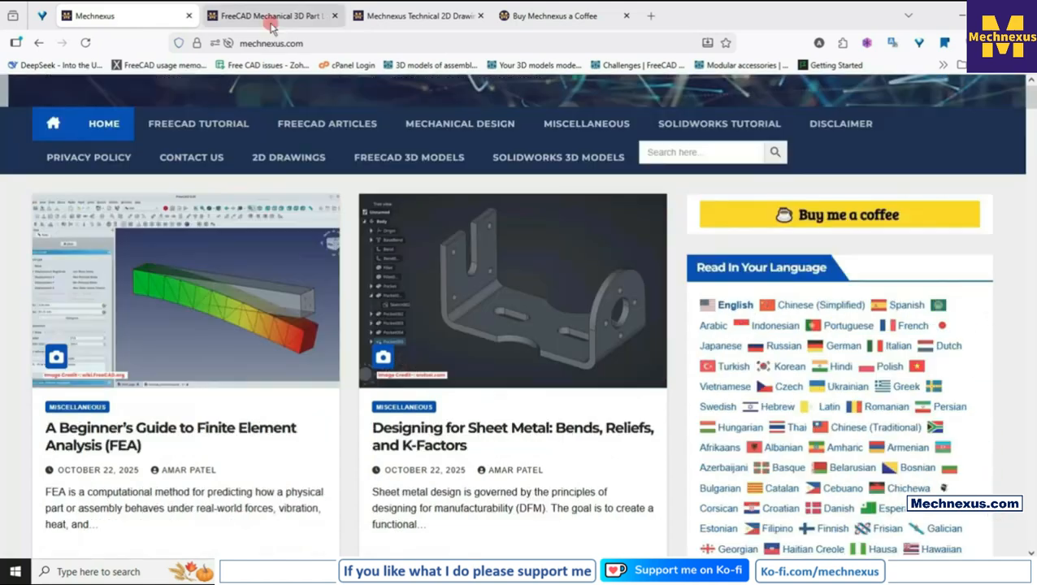
{"action": "left_click", "coordinate": [273, 15]}
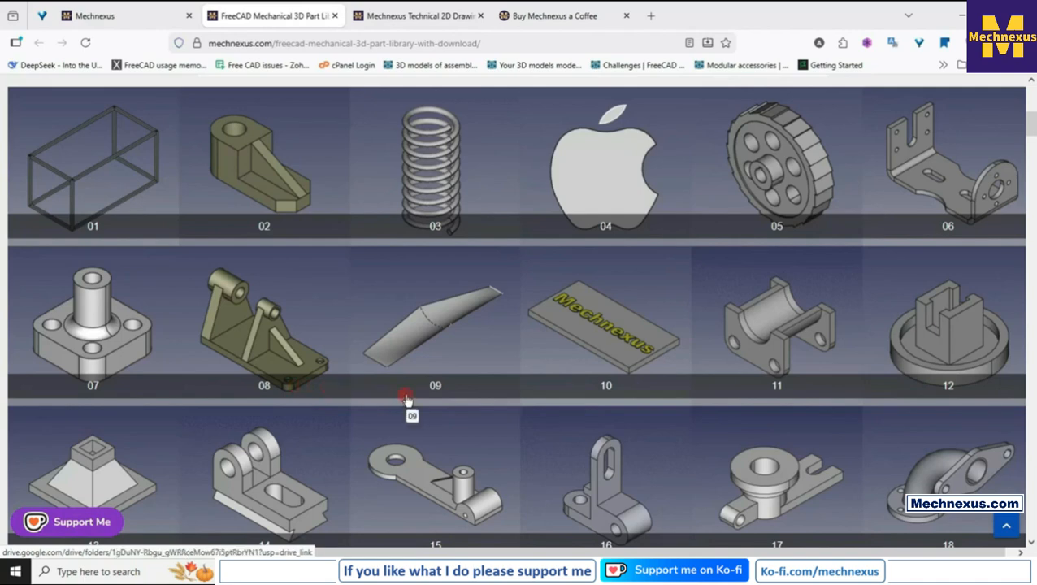
{"action": "scroll", "coordinate": [406, 398], "scroll_direction": "down", "scroll_amount": 5}
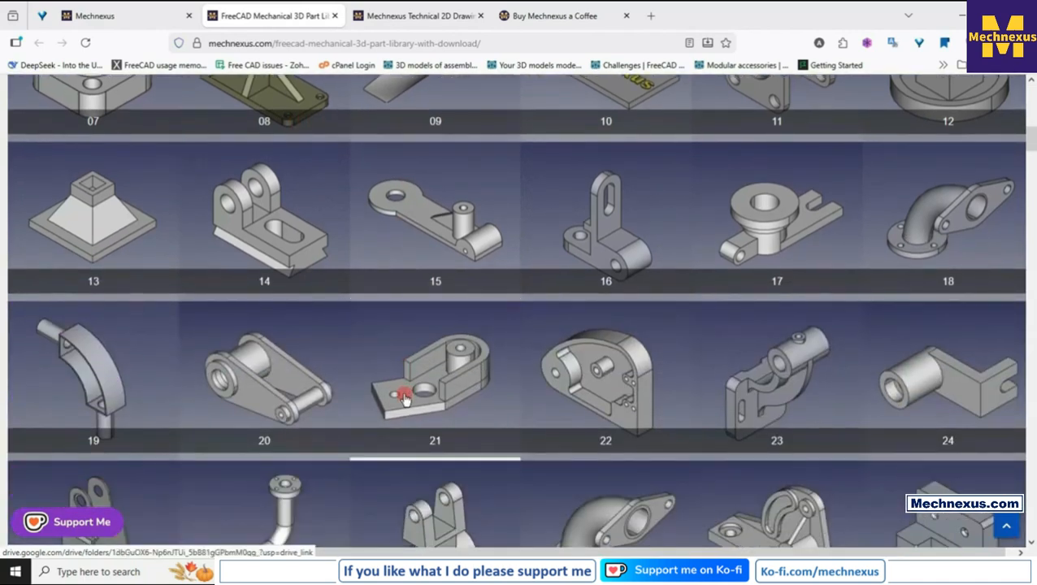
{"action": "scroll", "coordinate": [404, 397], "scroll_direction": "up", "scroll_amount": 3}
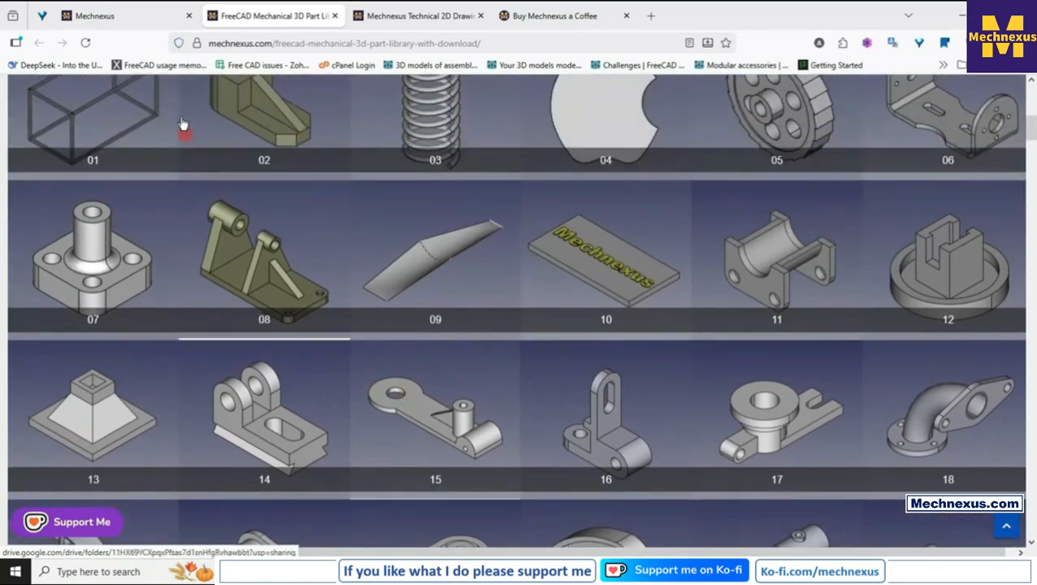
{"action": "left_click", "coordinate": [134, 15]}
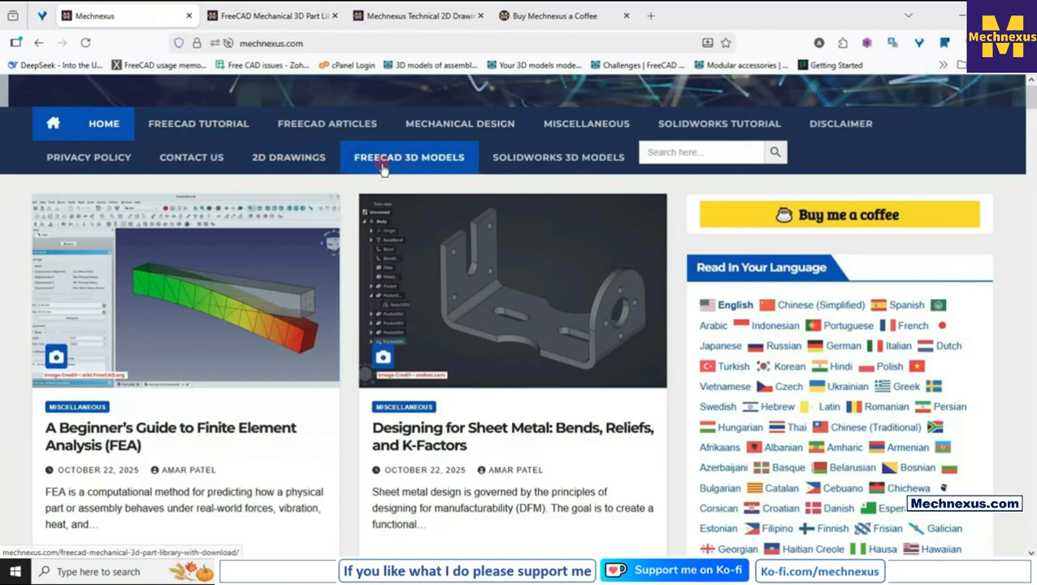
{"action": "left_click", "coordinate": [261, 15]}
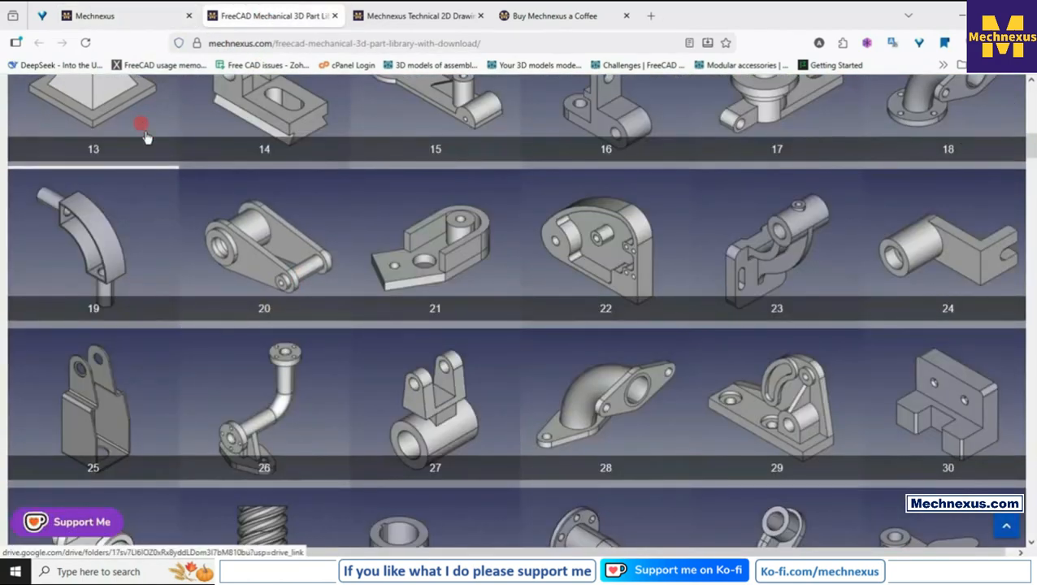
{"action": "left_click", "coordinate": [396, 17]}
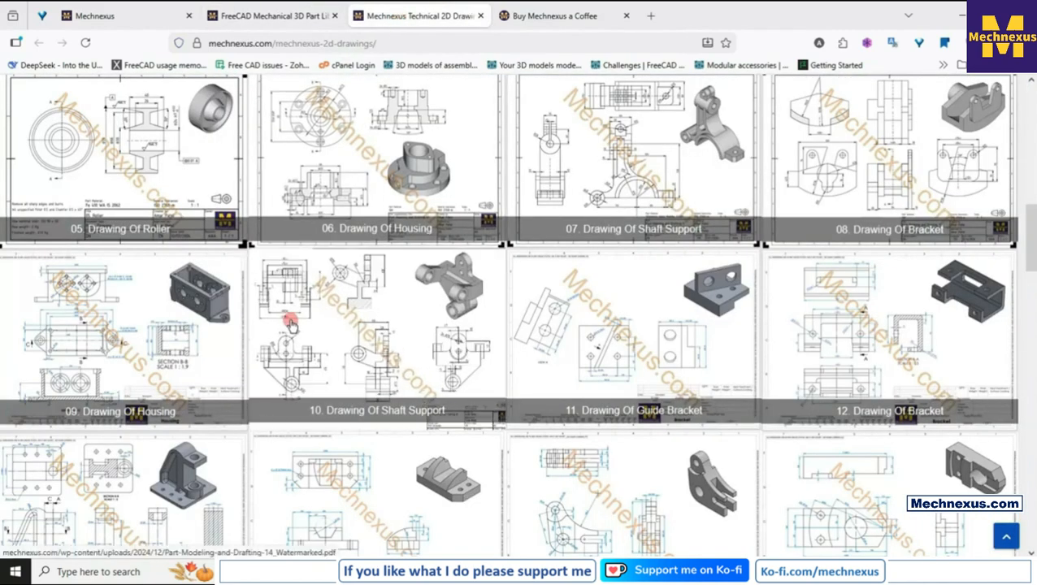
{"action": "left_click", "coordinate": [114, 17]}
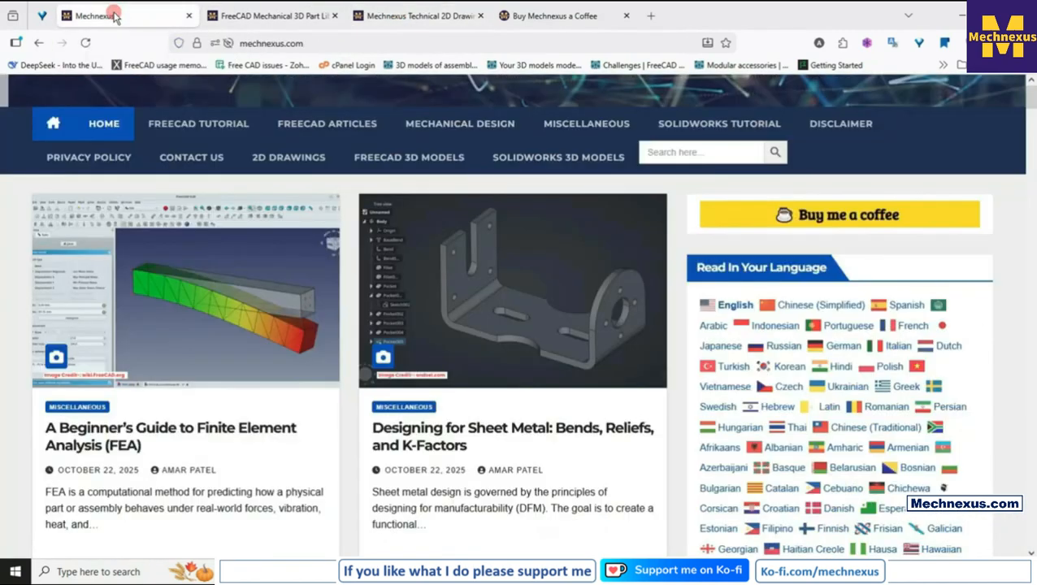
Scroll through the Mechnexus technical 2D drawings page.
{"action": "left_click", "coordinate": [407, 20]}
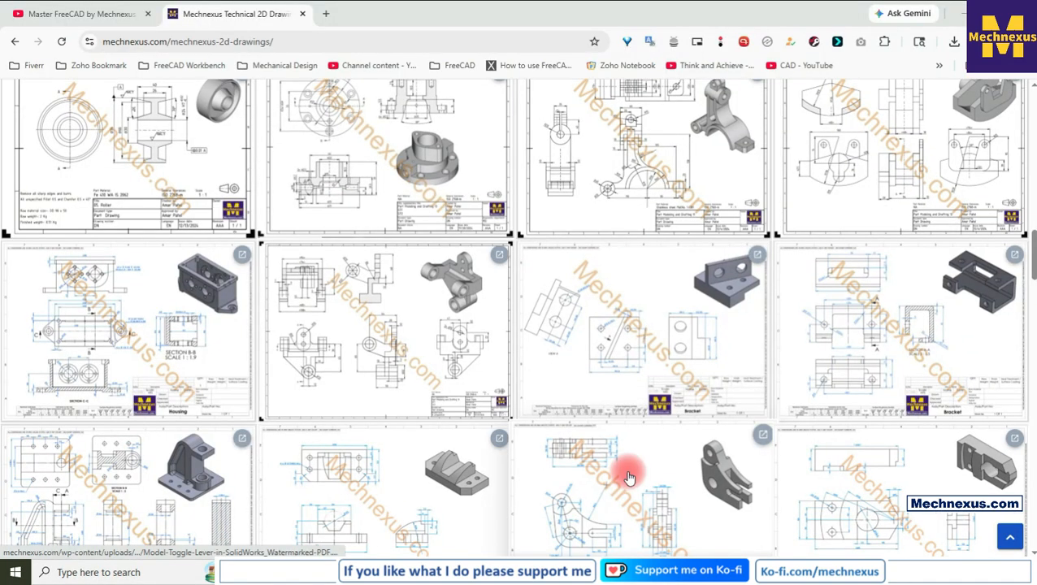
{"action": "scroll", "coordinate": [630, 478], "scroll_direction": "down", "scroll_amount": 2}
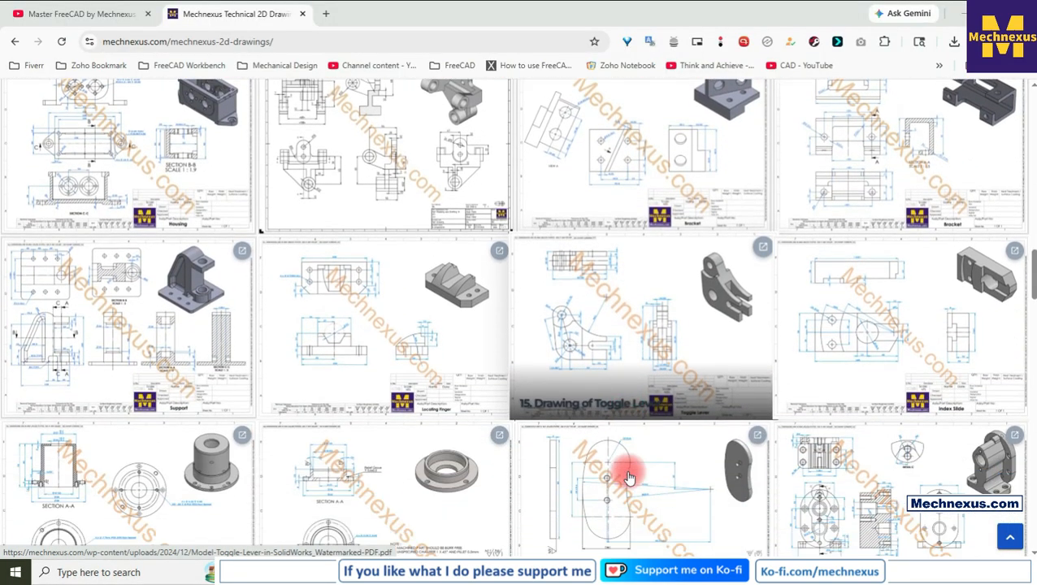
{"action": "scroll", "coordinate": [630, 478], "scroll_direction": "up", "scroll_amount": 1}
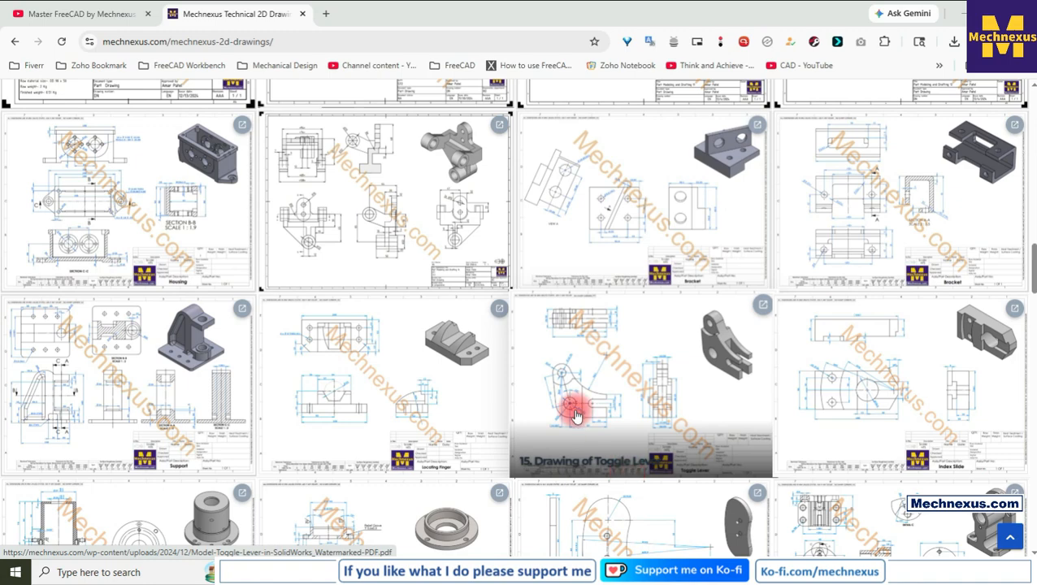
{"action": "scroll", "coordinate": [569, 411], "scroll_direction": "up", "scroll_amount": 1}
{"action": "scroll", "coordinate": [569, 411], "scroll_direction": "up", "scroll_amount": 1}
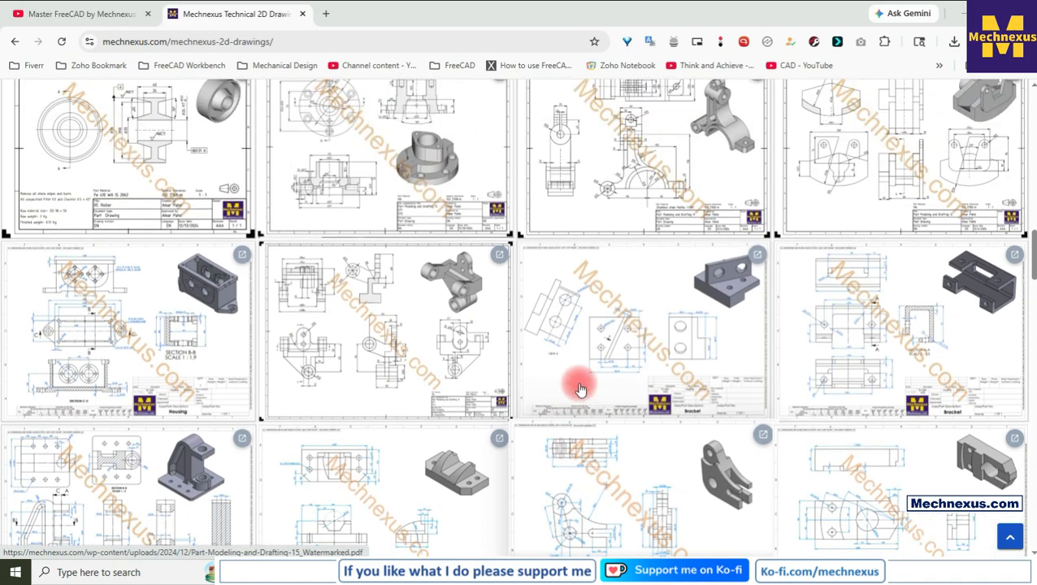
{"action": "scroll", "coordinate": [582, 387], "scroll_direction": "down", "scroll_amount": 6}
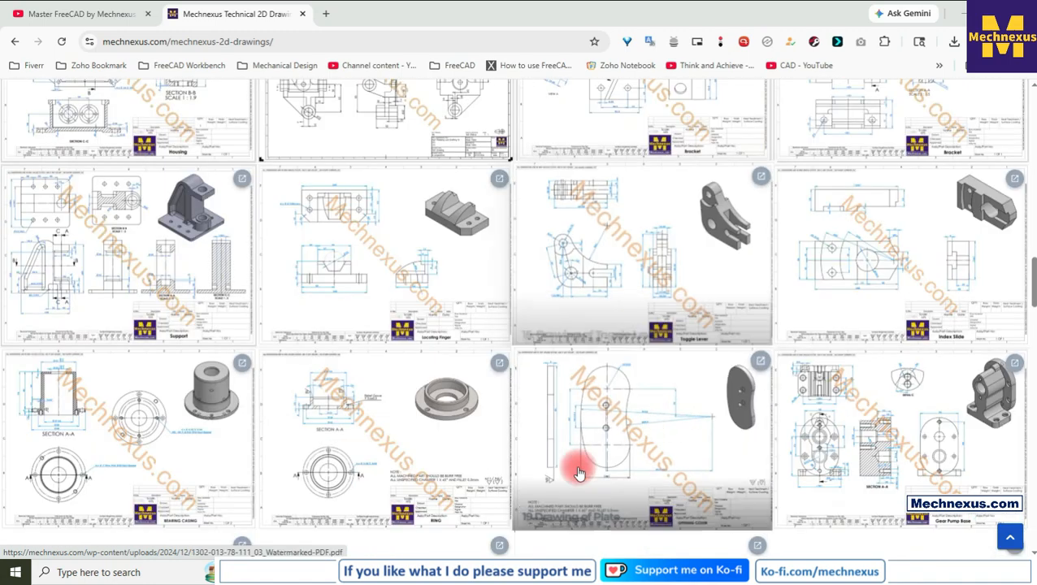
{"action": "scroll", "coordinate": [568, 412], "scroll_direction": "up", "scroll_amount": 3}
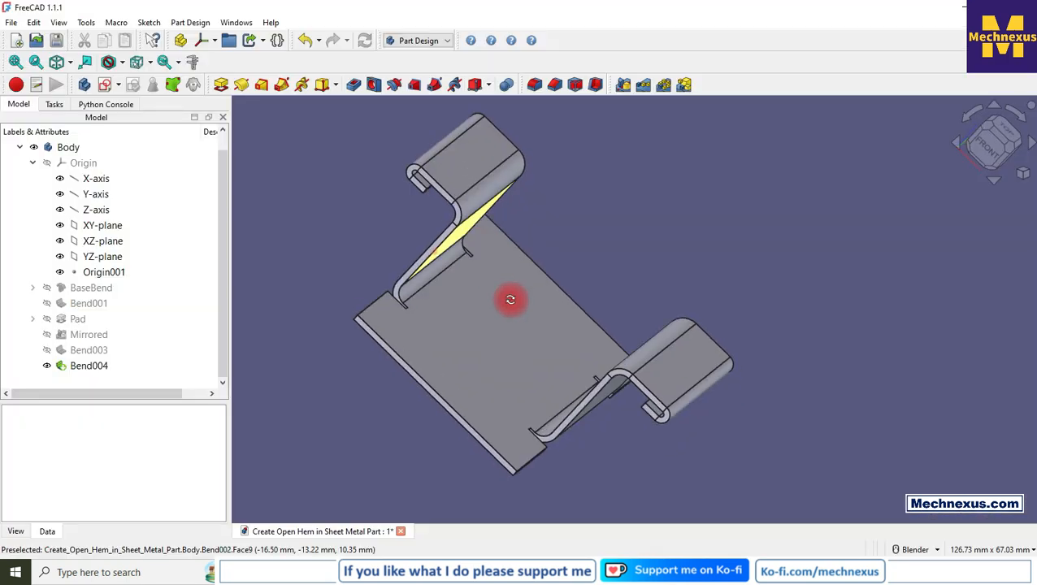
Delete the last bend feature, Bend004, from the body.
{"action": "middle_click_drag", "start_coordinate": [509, 296], "coordinate": [458, 246]}
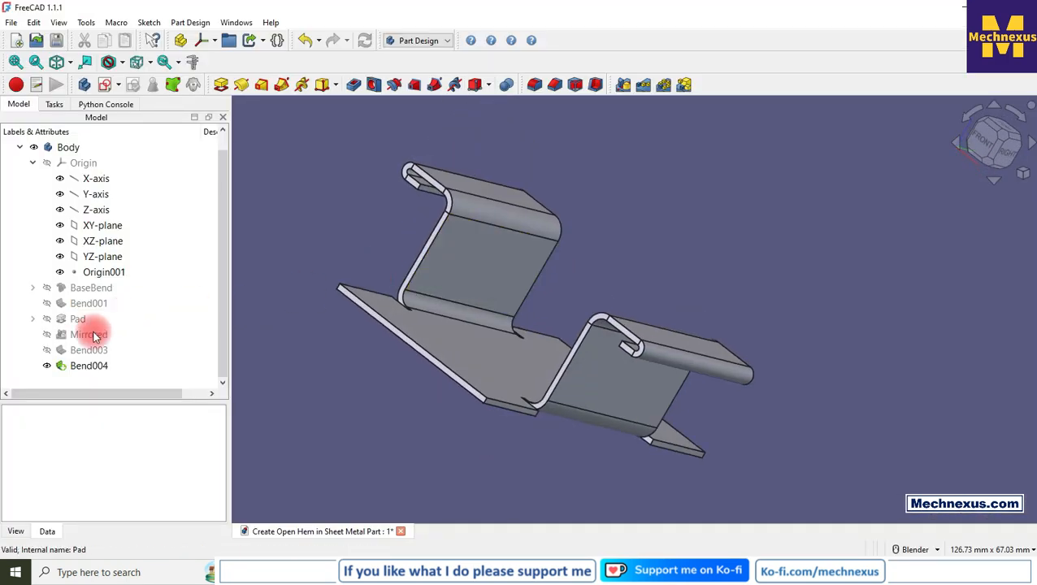
{"action": "left_click", "coordinate": [86, 366]}
{"action": "right_click", "coordinate": [85, 365]}
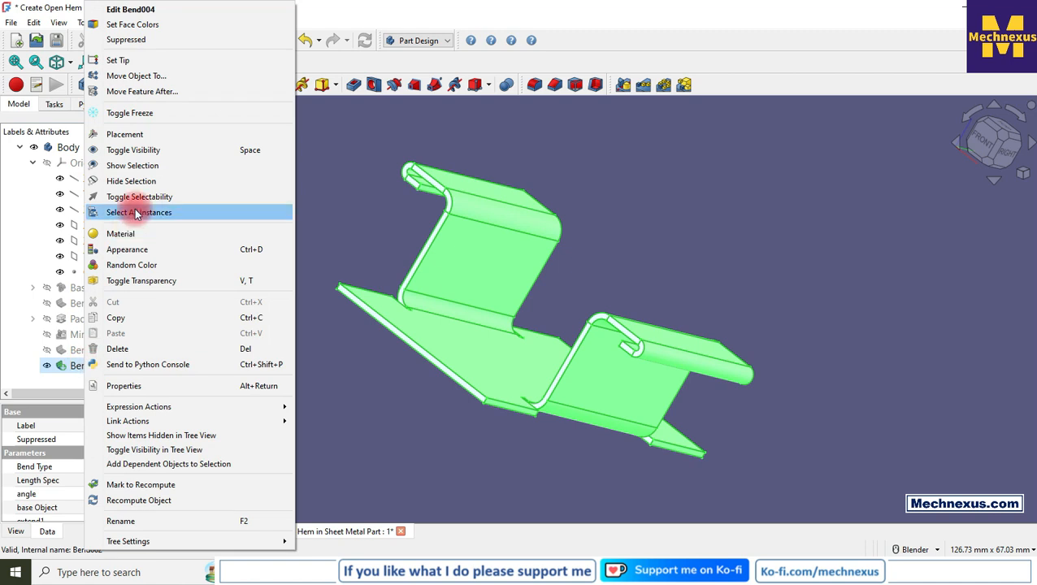
{"action": "left_click", "coordinate": [122, 354]}
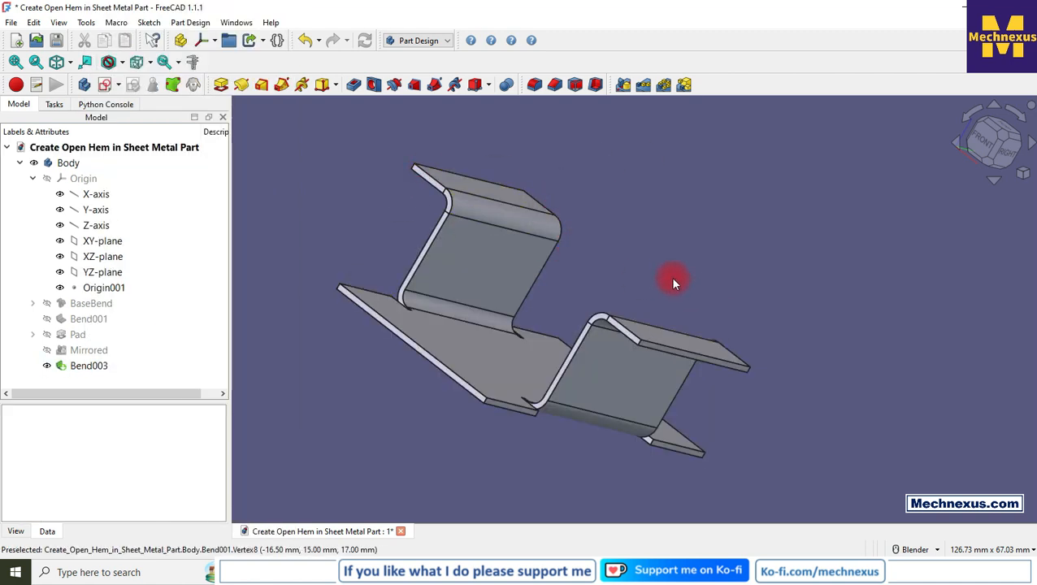
Switch to the Sheet Metal workbench and select the outer edge of the right flange.
{"action": "middle_click_drag", "start_coordinate": [672, 288], "coordinate": [650, 288]}
{"action": "scroll", "coordinate": [438, 330], "scroll_direction": "down", "scroll_amount": 2}
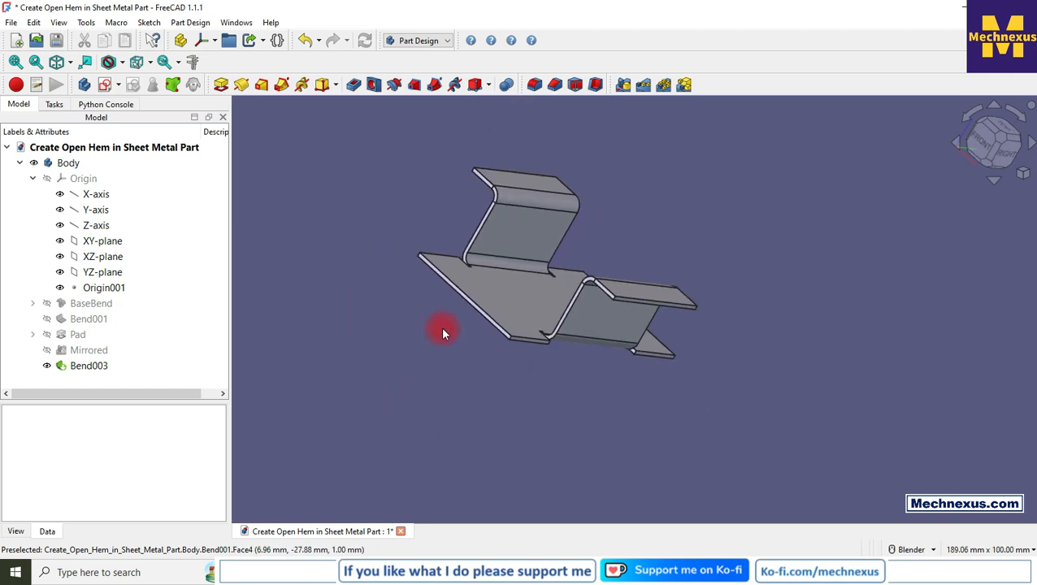
{"action": "scroll", "coordinate": [532, 148], "scroll_direction": "up", "scroll_amount": 2}
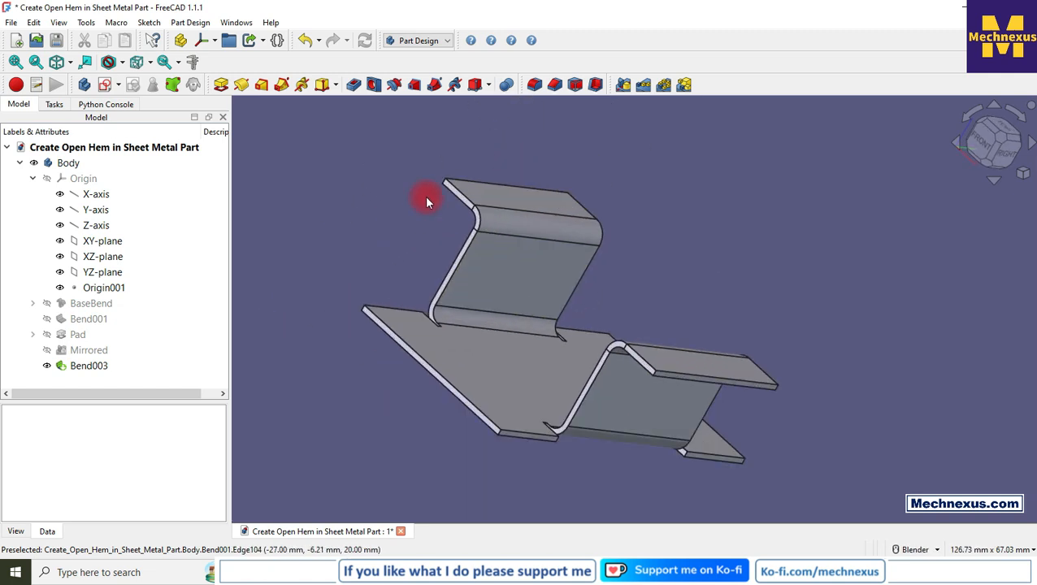
{"action": "left_click", "coordinate": [410, 42]}
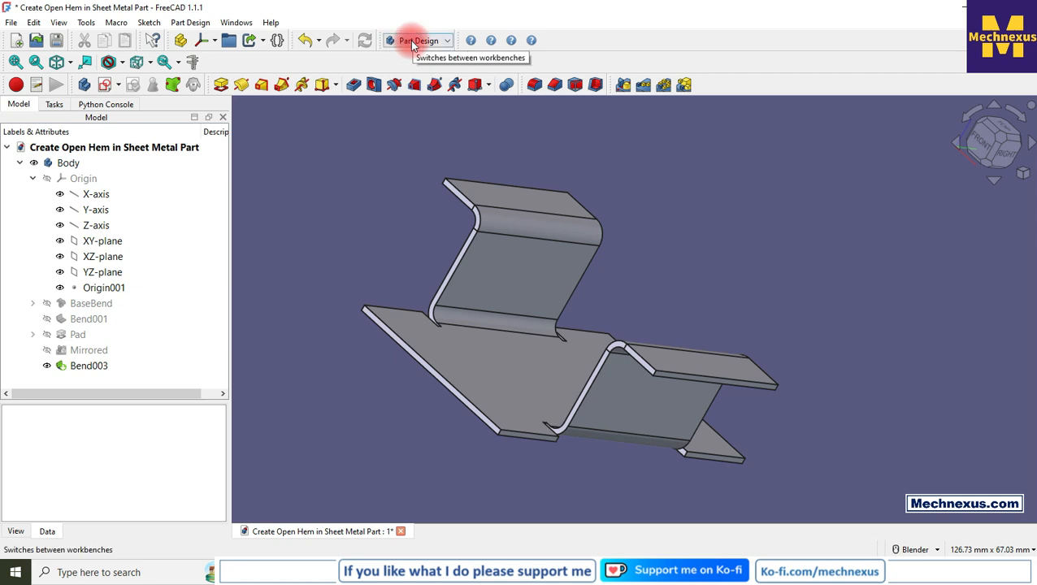
{"action": "left_click", "coordinate": [433, 145]}
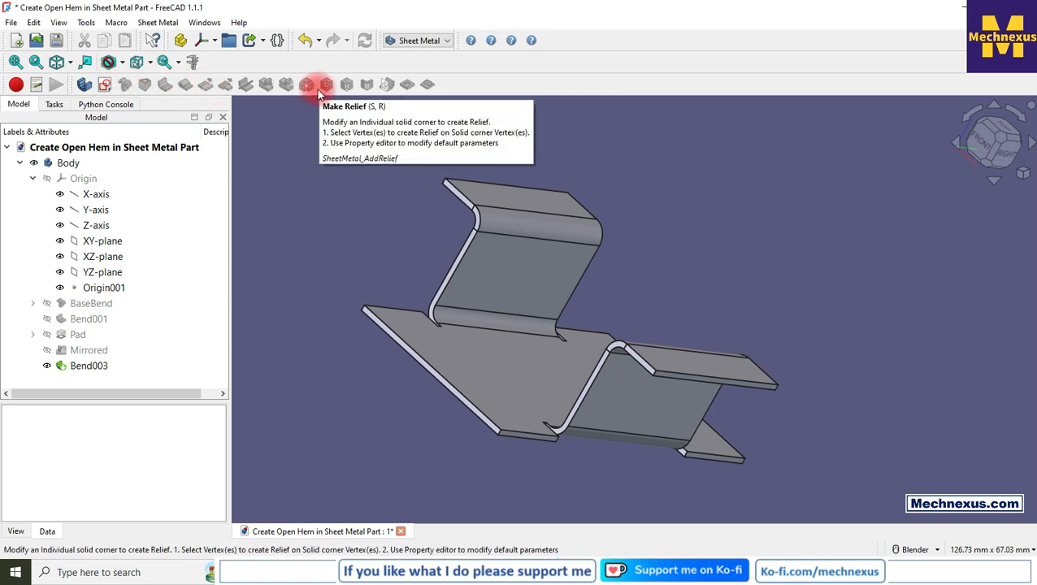
{"action": "left_click", "coordinate": [667, 377]}
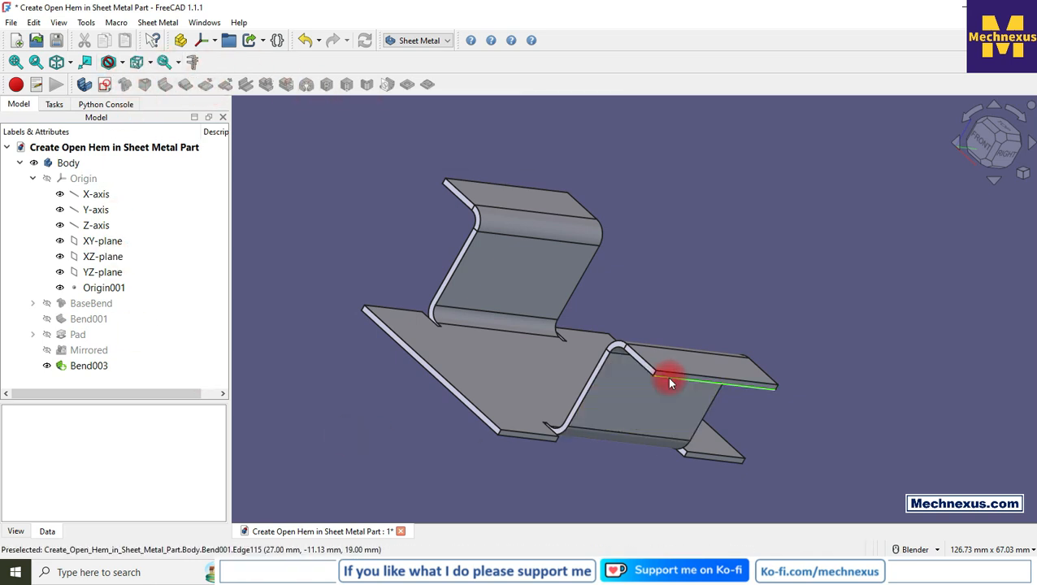
Try to add a wall on the outer edges of both flanges.
{"action": "scroll", "coordinate": [503, 195], "scroll_direction": "up", "scroll_amount": 2}
{"action": "middle_click_drag", "start_coordinate": [509, 197], "coordinate": [585, 187]}
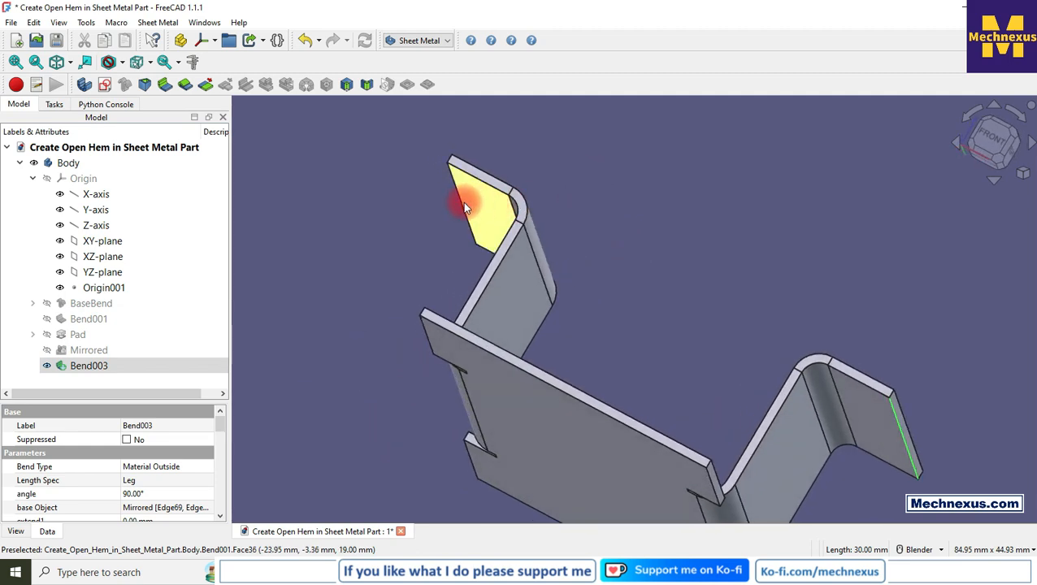
{"action": "left_click", "coordinate": [456, 189], "text": "ctrl"}
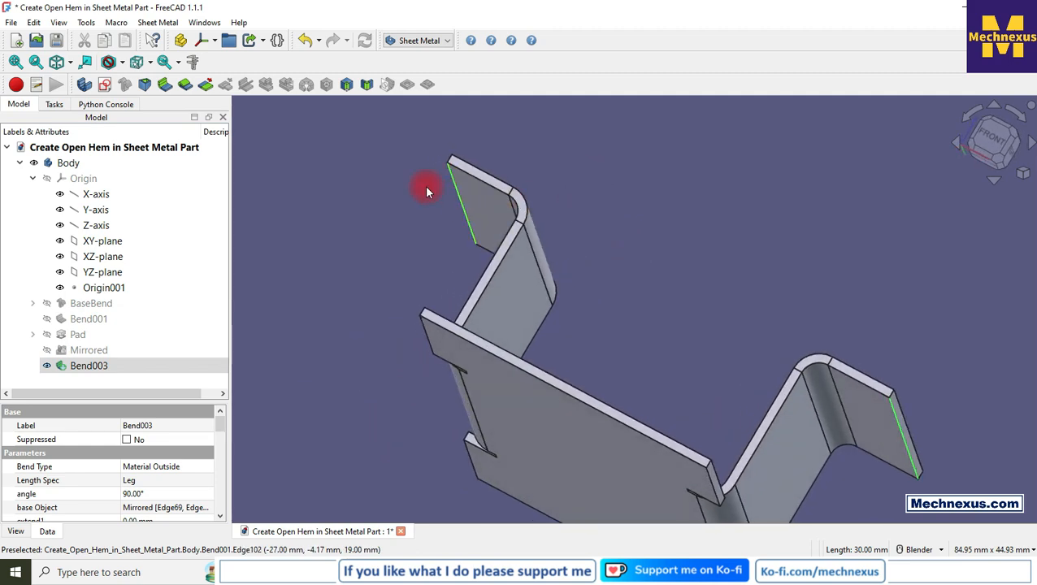
{"action": "left_click", "coordinate": [167, 88]}
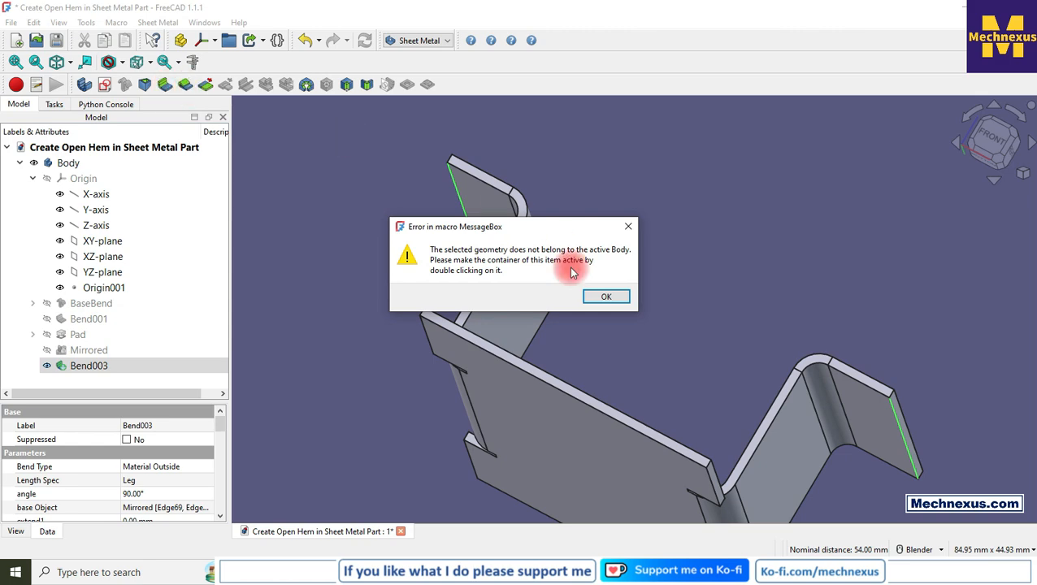
{"action": "left_click", "coordinate": [629, 230]}
Make the Body the active body and switch back to the Sheet Metal workbench.
{"action": "left_click", "coordinate": [70, 160]}
{"action": "right_click", "coordinate": [81, 161]}
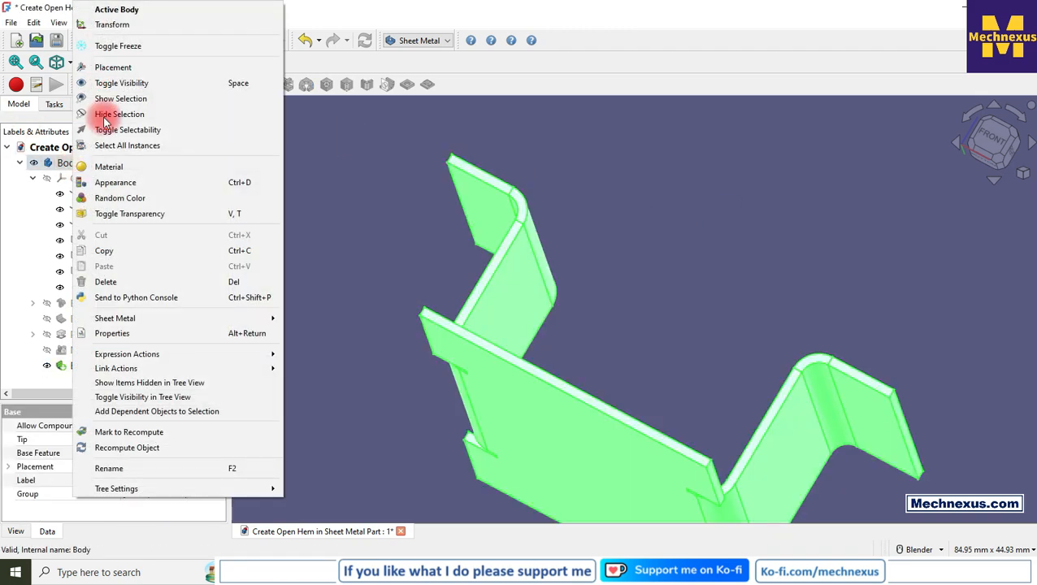
{"action": "left_click", "coordinate": [115, 8]}
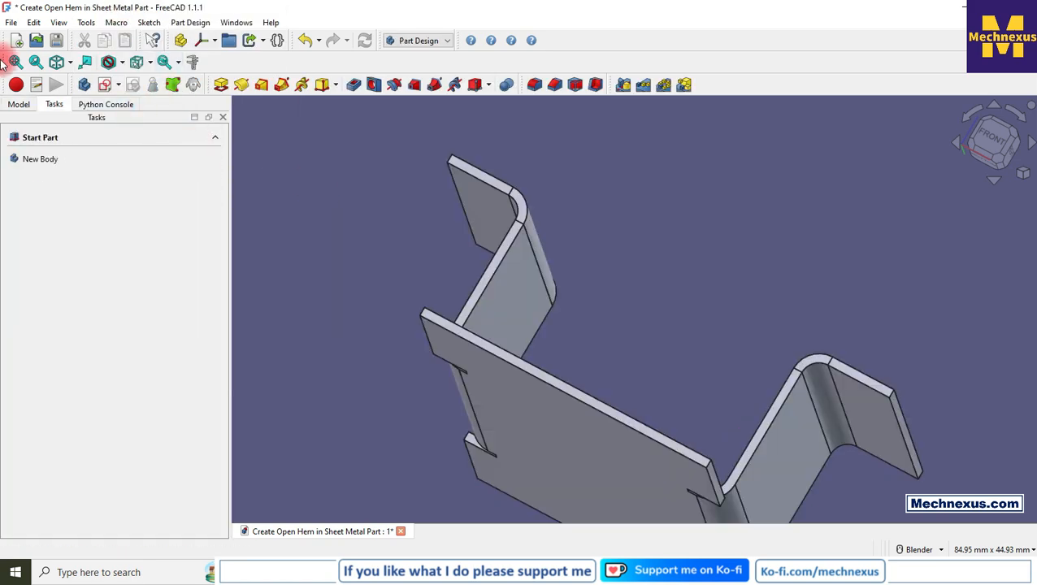
{"action": "left_click", "coordinate": [18, 104]}
{"action": "left_click", "coordinate": [418, 41]}
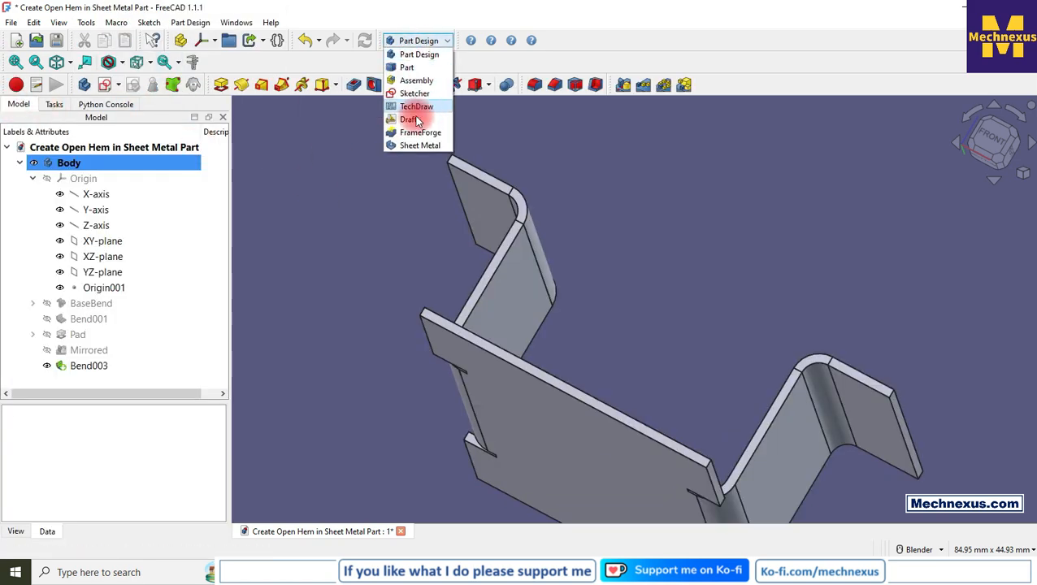
{"action": "left_click", "coordinate": [412, 145]}
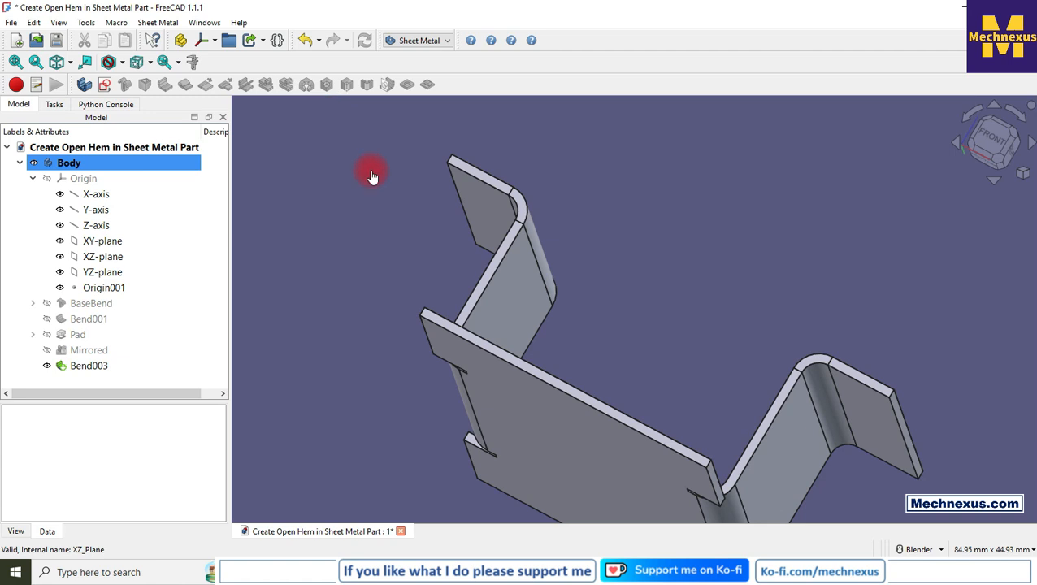
Select the outer edges of both flanges and start the Make Wall command on them.
{"action": "left_click", "coordinate": [460, 197]}
{"action": "scroll", "coordinate": [360, 167], "scroll_direction": "down", "scroll_amount": 3}
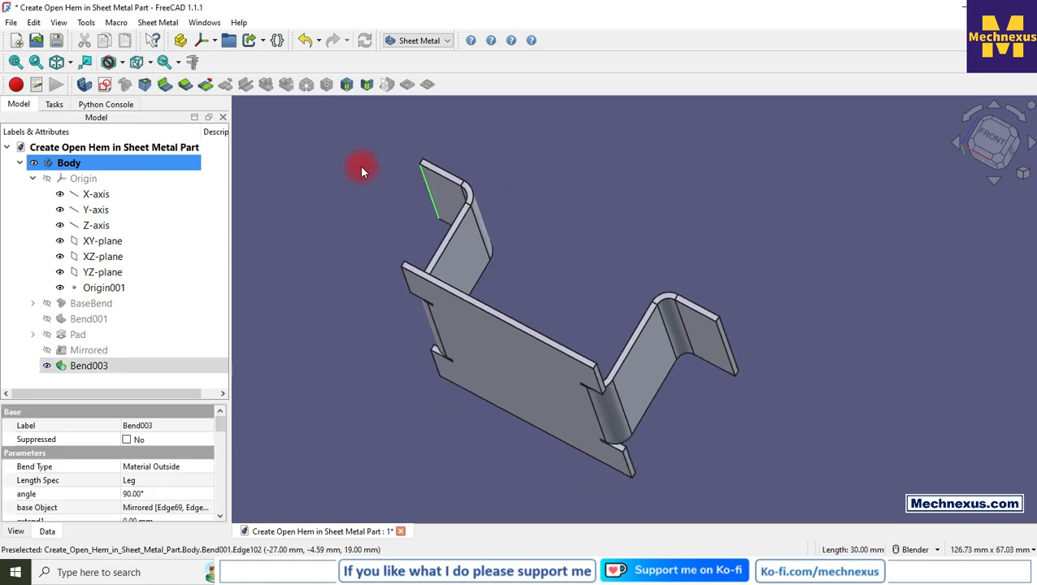
{"action": "left_click", "coordinate": [724, 356], "text": "ctrl"}
{"action": "left_click", "coordinate": [597, 260]}
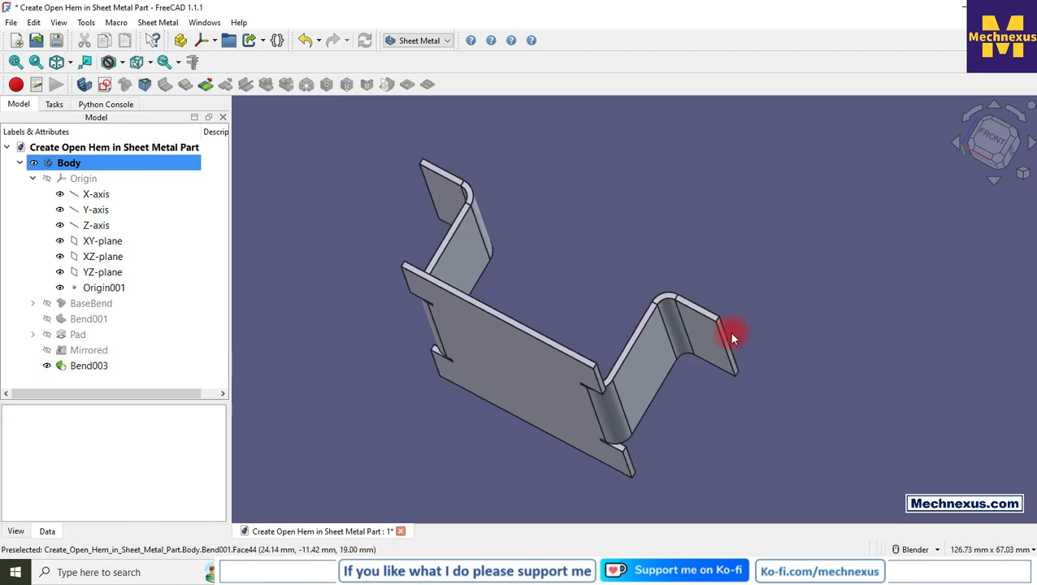
{"action": "left_click", "coordinate": [722, 331]}
{"action": "left_click", "coordinate": [428, 195], "text": "ctrl"}
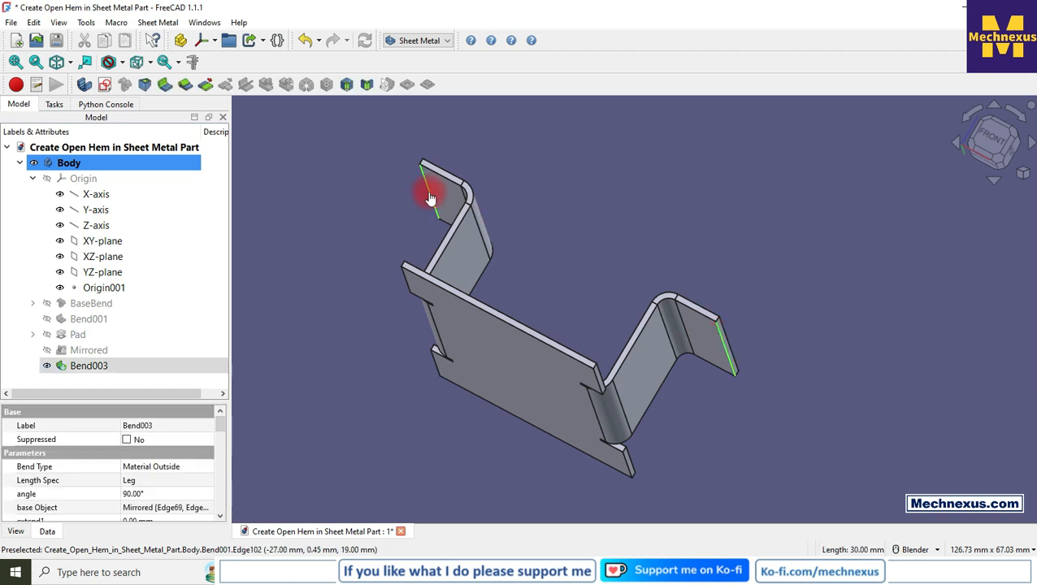
{"action": "mouse_move", "coordinate": [607, 232]}
{"action": "middle_mouse_down"}
{"action": "mouse_move", "coordinate": [586, 263]}
{"action": "mouse_move", "coordinate": [583, 227]}
{"action": "mouse_move", "coordinate": [594, 217]}
{"action": "middle_mouse_up"}
{"action": "scroll", "coordinate": [559, 356], "scroll_direction": "down", "scroll_amount": 4}
{"action": "scroll", "coordinate": [594, 139], "scroll_direction": "up", "scroll_amount": 4}
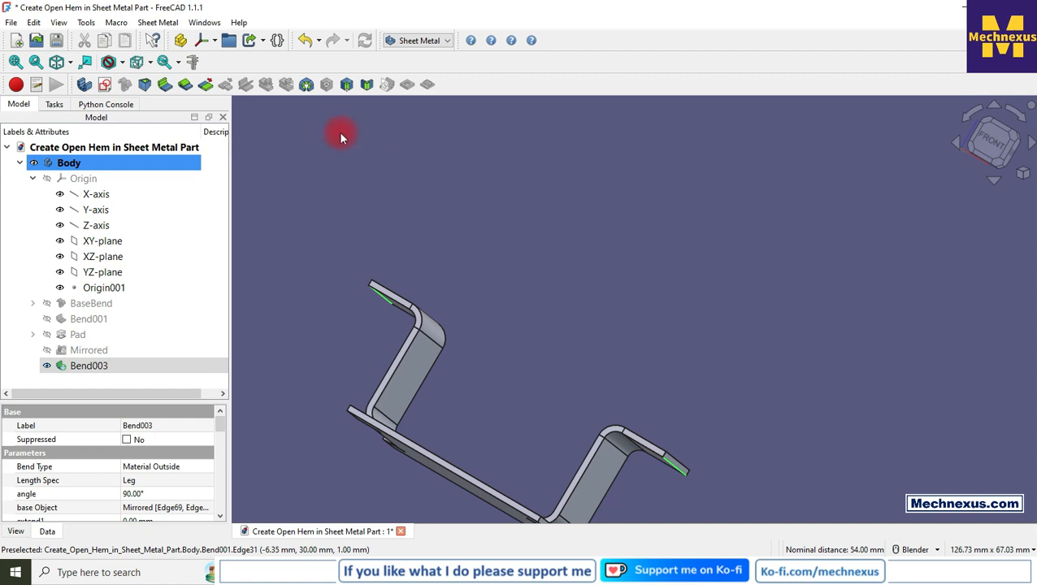
{"action": "left_click", "coordinate": [165, 84]}
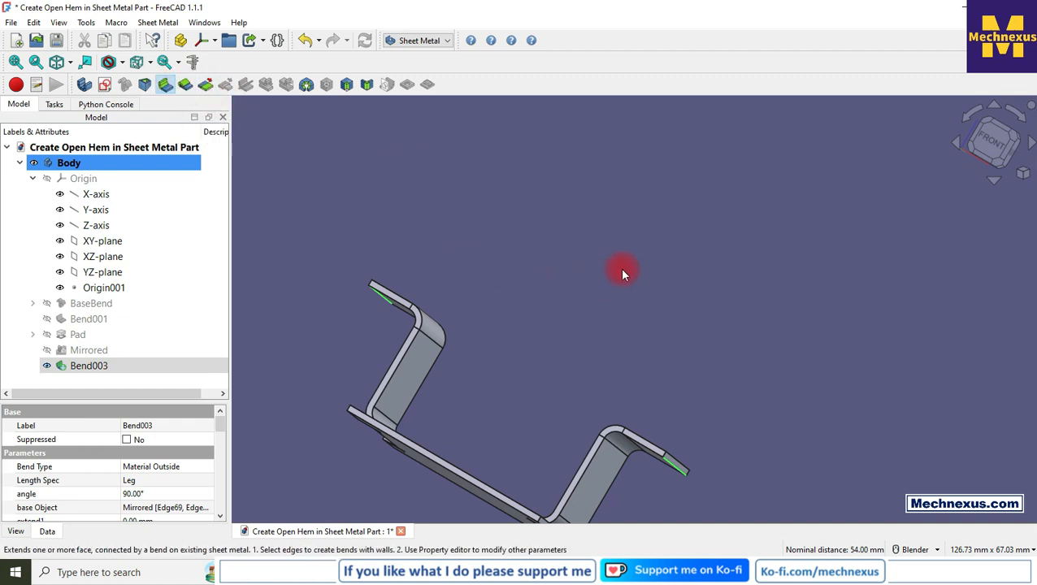
Set the wall length to 3 mm in the flange properties.
{"action": "scroll", "coordinate": [634, 252], "scroll_direction": "down", "scroll_amount": 3}
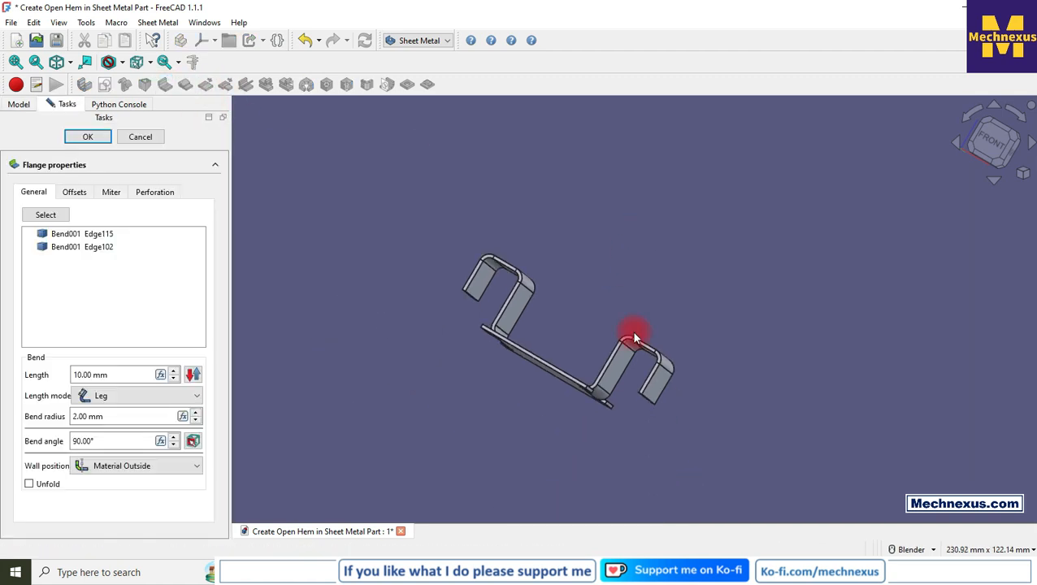
{"action": "middle_click_drag", "start_coordinate": [630, 273], "coordinate": [515, 312]}
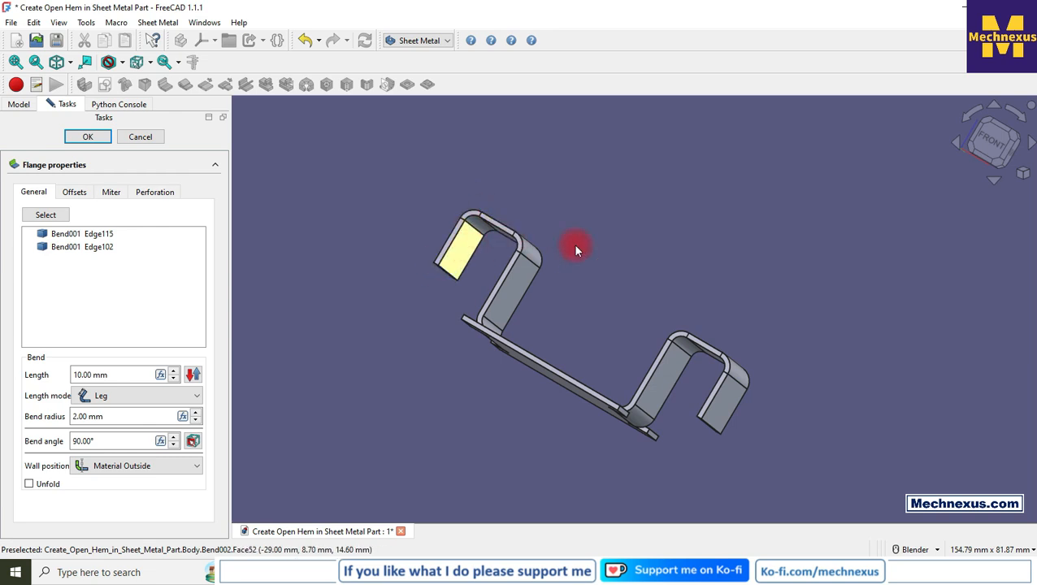
{"action": "left_click", "coordinate": [986, 143]}
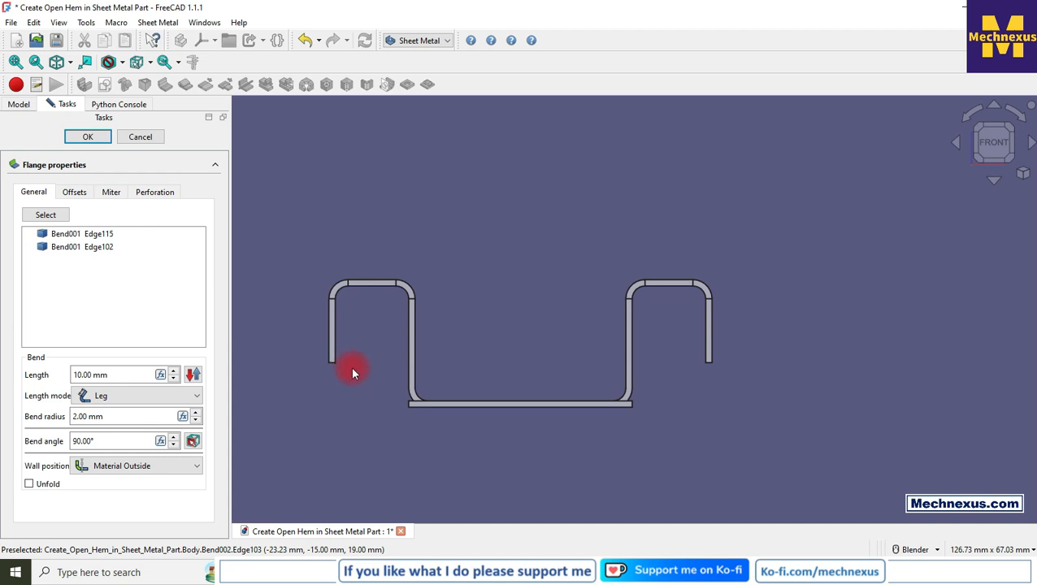
{"action": "left_click_drag", "start_coordinate": [151, 374], "coordinate": [24, 371]}
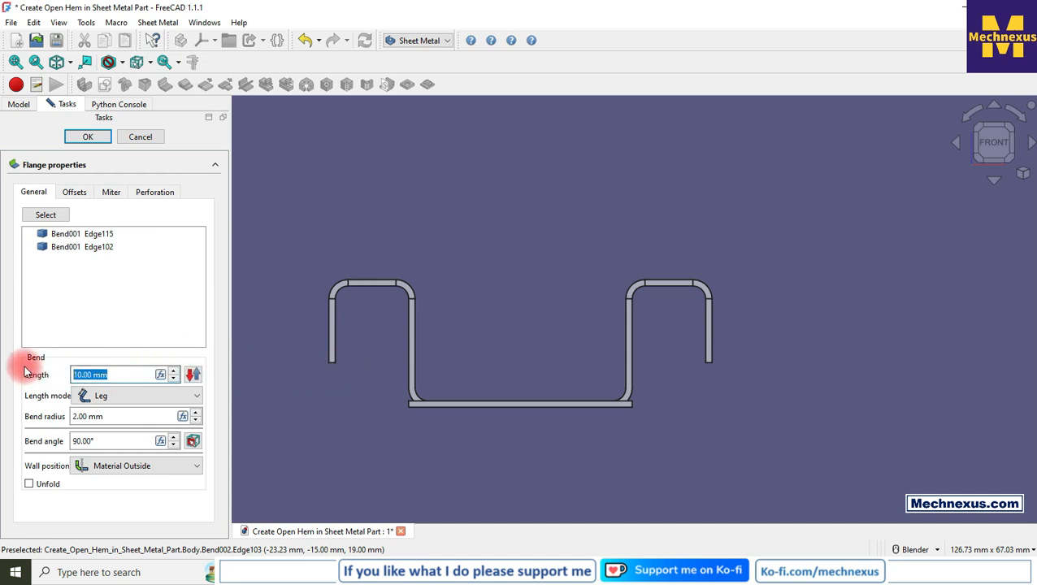
{"action": "type", "text": "3"}
{"action": "left_click", "coordinate": [331, 202]}
Set the wall's bend angle to 180°.
{"action": "left_click_drag", "start_coordinate": [117, 441], "coordinate": [39, 439]}
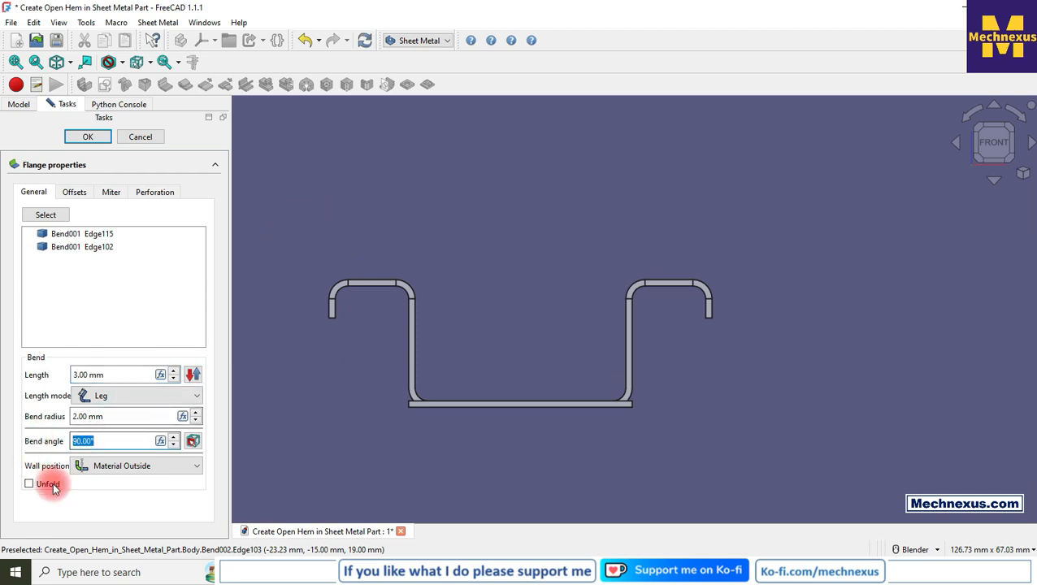
{"action": "type", "text": "180"}
Set the bend radius to 0.5 mm and confirm the wall to create the open hems.
{"action": "left_click", "coordinate": [348, 395]}
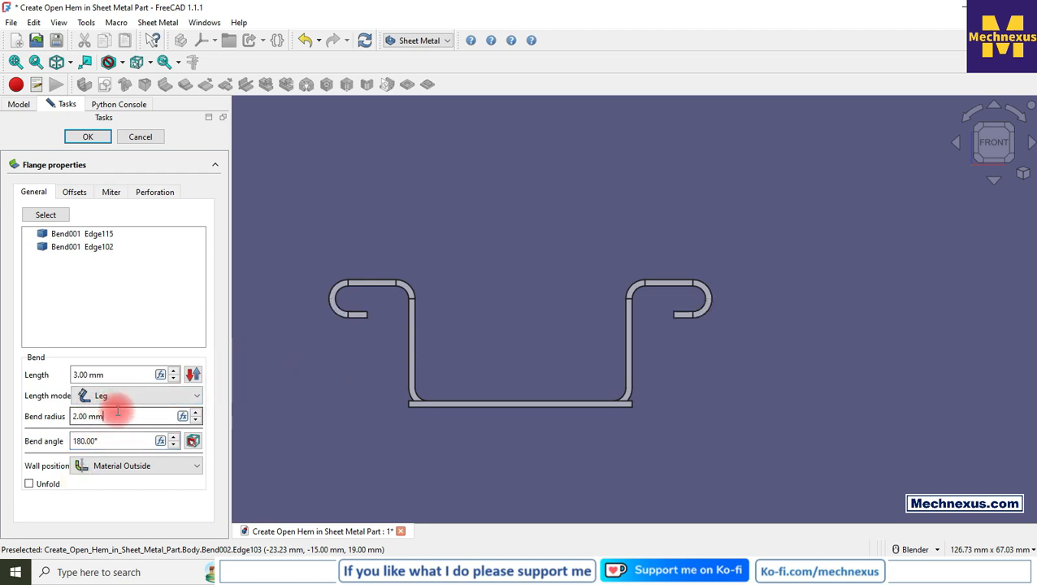
{"action": "left_click_drag", "start_coordinate": [118, 412], "coordinate": [23, 393]}
{"action": "type", "text": "0.5"}
{"action": "key", "text": "Return"}
{"action": "scroll", "coordinate": [342, 296], "scroll_direction": "up", "scroll_amount": 2}
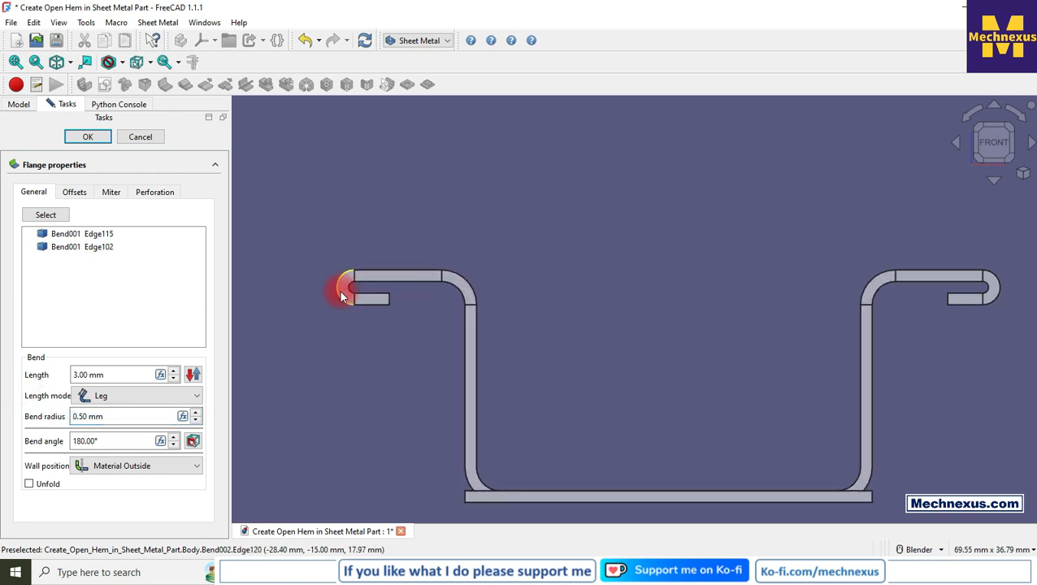
{"action": "scroll", "coordinate": [341, 296], "scroll_direction": "up", "scroll_amount": 1}
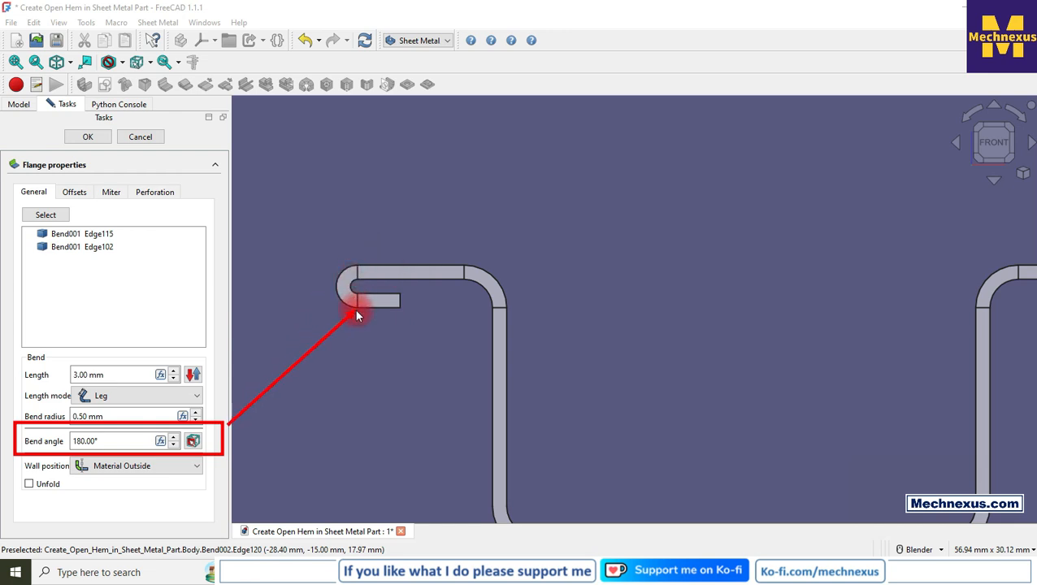
{"action": "left_click", "coordinate": [90, 136]}
View the sheet metal hem types on the Fractory hemming page in the browser.
{"action": "scroll", "coordinate": [459, 278], "scroll_direction": "down", "scroll_amount": 3}
{"action": "middle_click_drag", "start_coordinate": [680, 322], "coordinate": [706, 271]}
{"action": "left_click", "coordinate": [432, 569]}
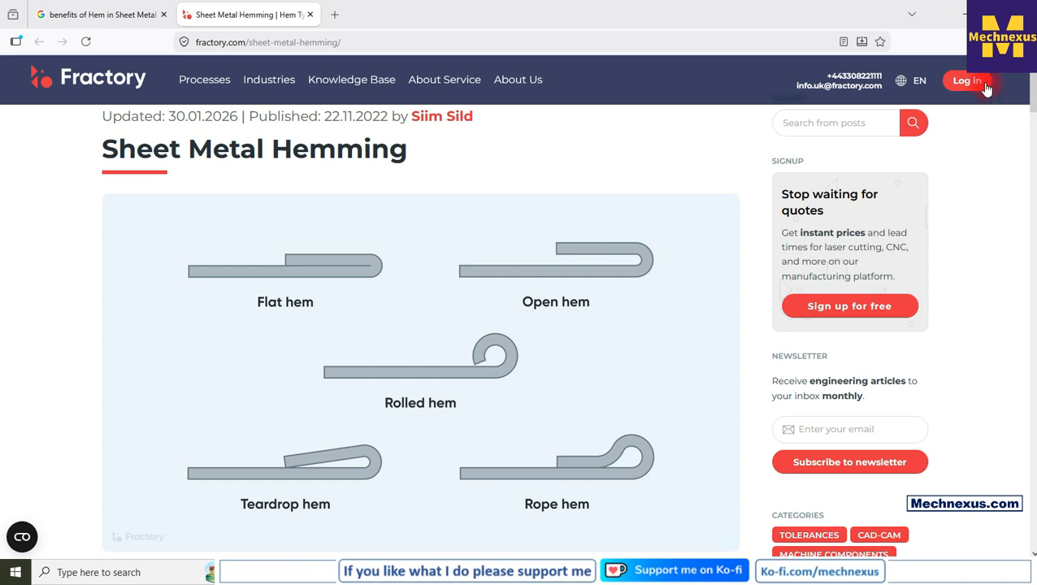
{"action": "left_click", "coordinate": [941, 16]}
Switch the view to isometric to inspect the finished open hems.
{"action": "middle_click_drag", "start_coordinate": [604, 262], "coordinate": [609, 273]}
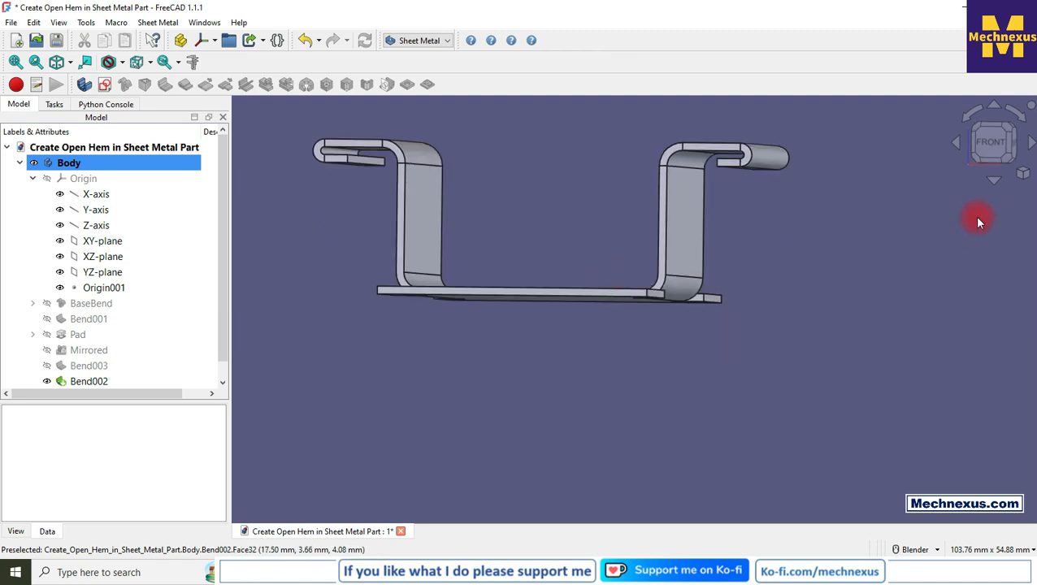
{"action": "left_click", "coordinate": [1024, 174]}
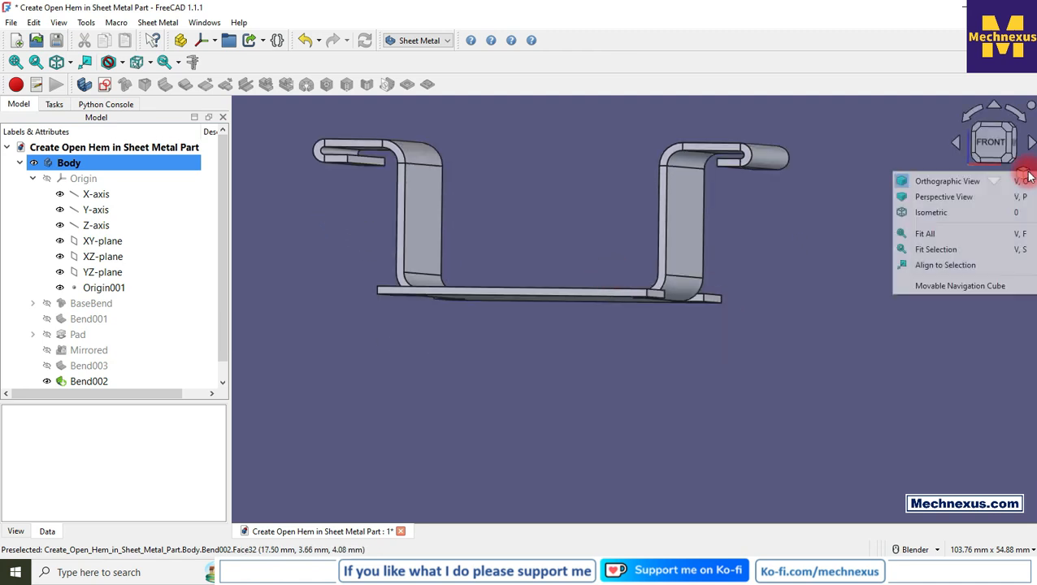
{"action": "left_click", "coordinate": [932, 213]}
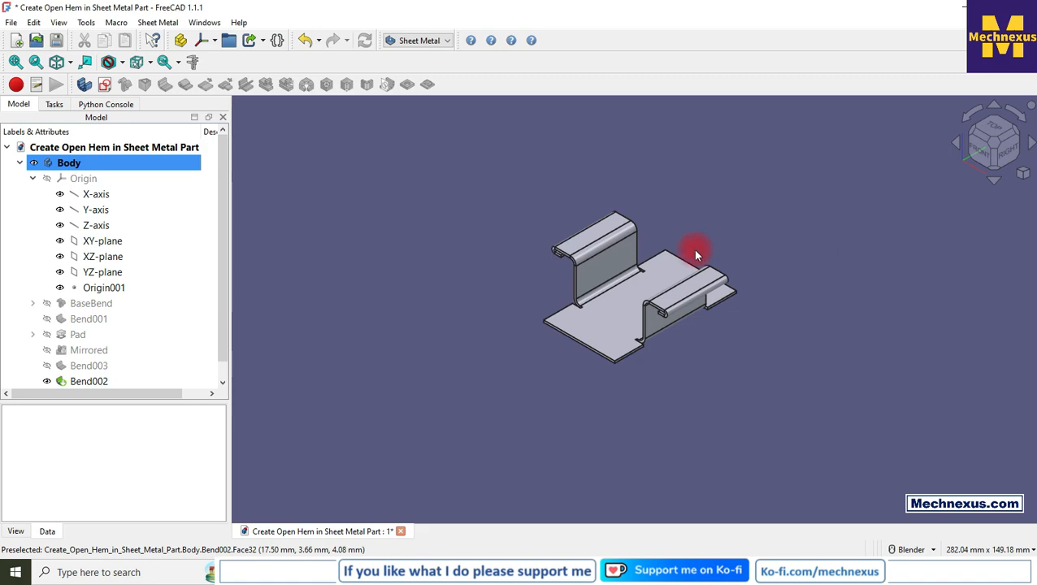
{"action": "scroll", "coordinate": [696, 255], "scroll_direction": "up", "scroll_amount": 3}
{"action": "scroll", "coordinate": [673, 202], "scroll_direction": "down", "scroll_amount": 1}
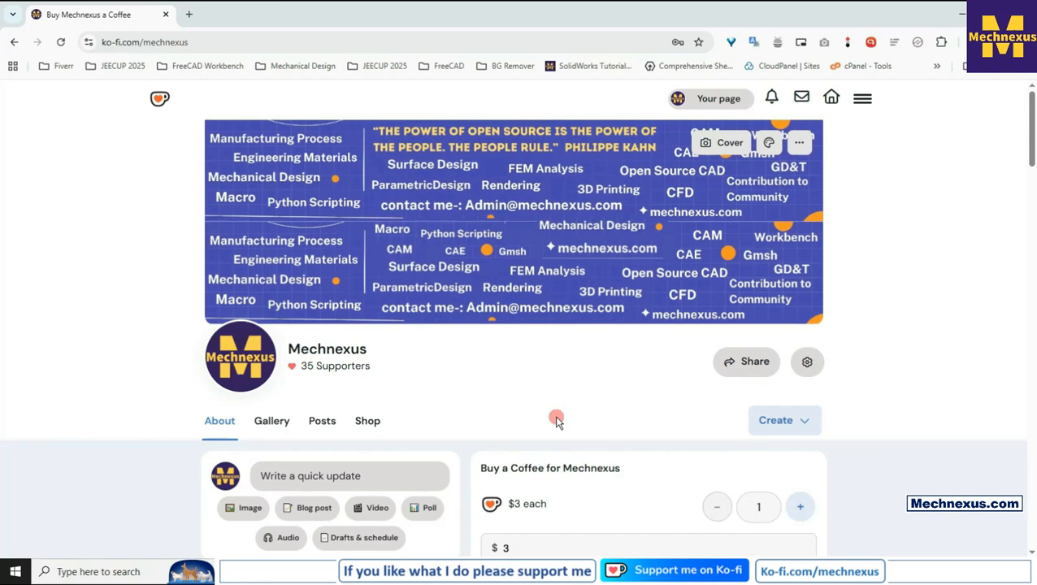
Scroll through the Mechnexus Ko-fi page in the browser.
{"action": "scroll", "coordinate": [557, 421], "scroll_direction": "down", "scroll_amount": 2}
{"action": "scroll", "coordinate": [924, 393], "scroll_direction": "down", "scroll_amount": 2}
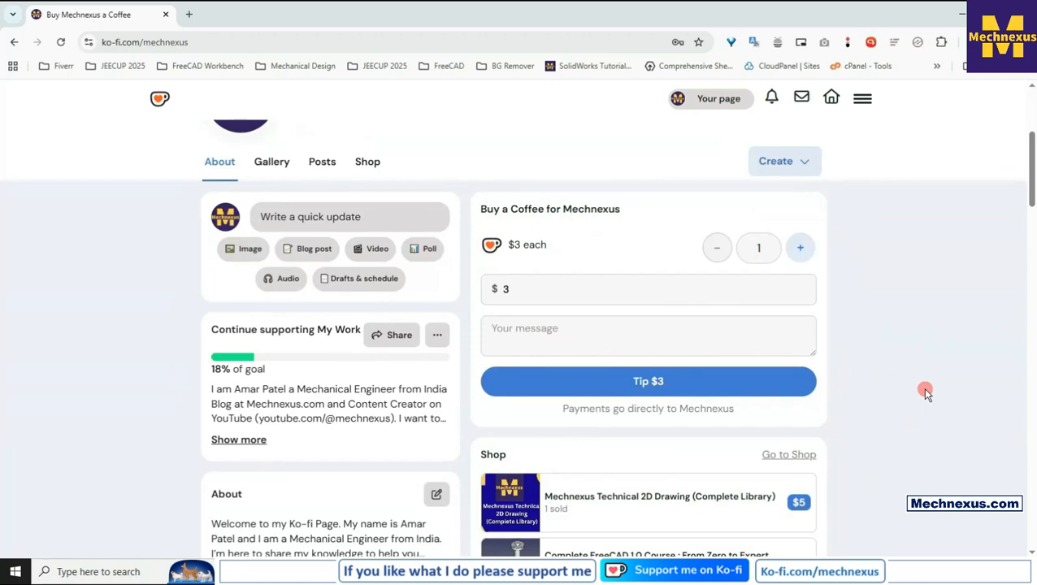
{"action": "scroll", "coordinate": [925, 388], "scroll_direction": "down", "scroll_amount": 2}
{"action": "scroll", "coordinate": [925, 389], "scroll_direction": "up", "scroll_amount": 3}
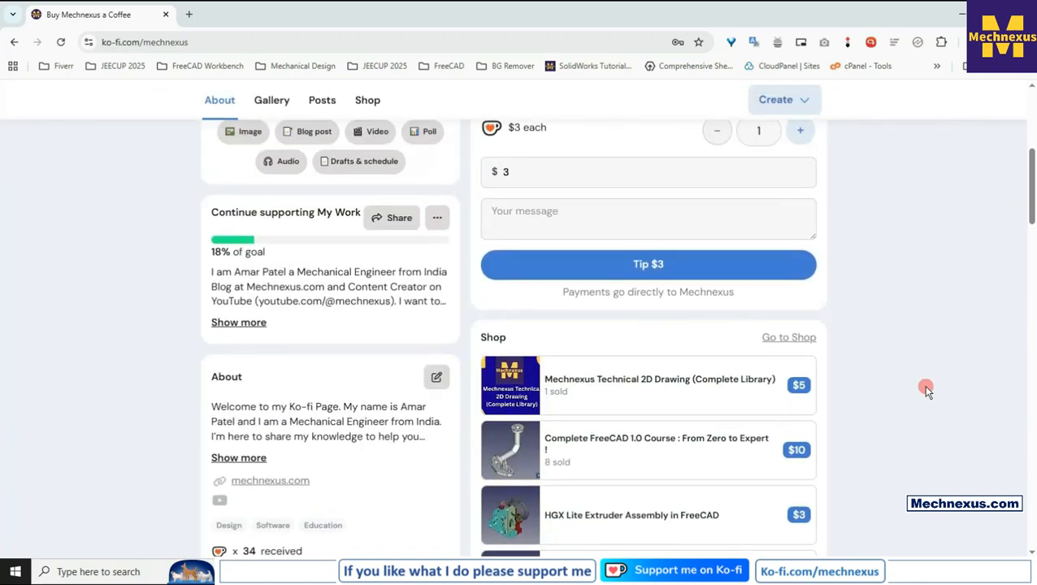
{"action": "scroll", "coordinate": [925, 389], "scroll_direction": "up", "scroll_amount": 2}
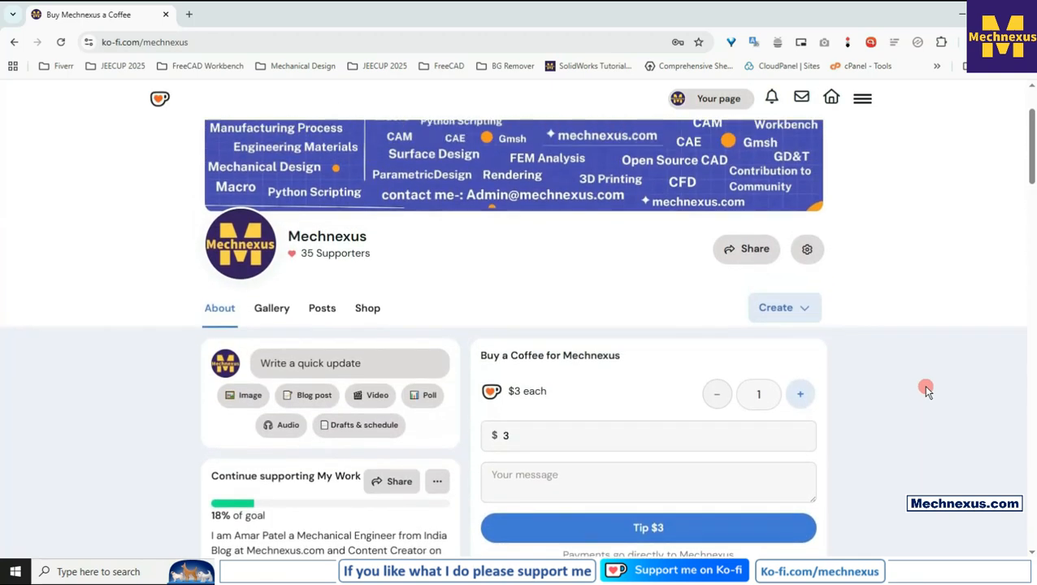
{"action": "scroll", "coordinate": [925, 388], "scroll_direction": "up", "scroll_amount": 1}
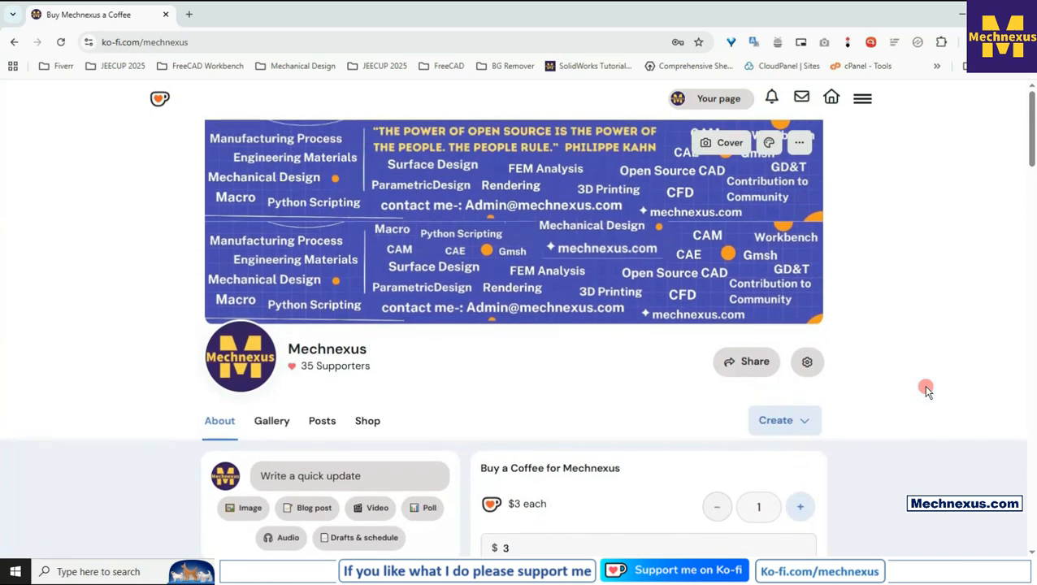